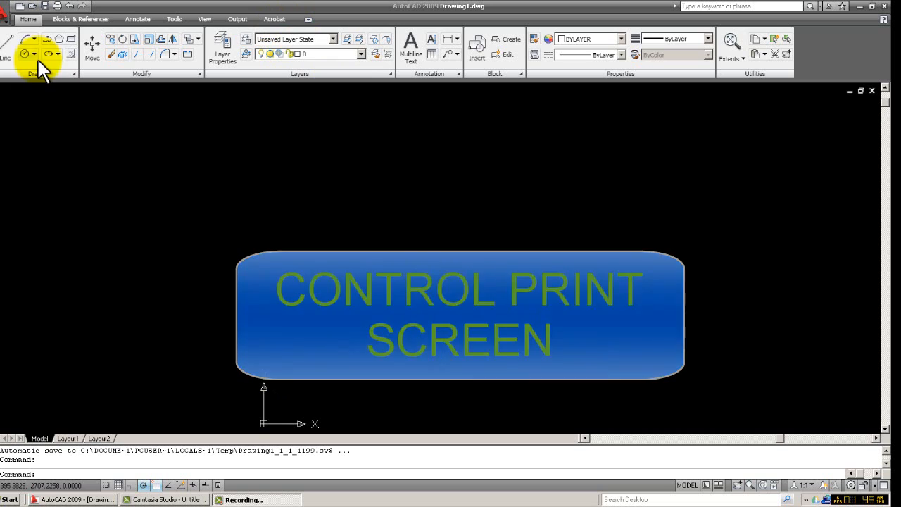
Step: Switch to Paint and paste the captured AutoCAD screenshot into the blank untitled picture
{"action": "left_click", "coordinate": [12, 500]}
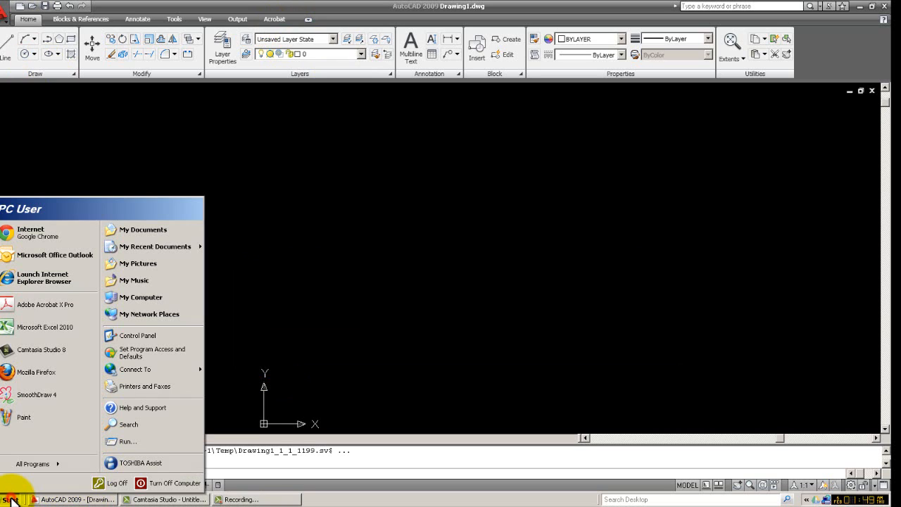
{"action": "left_click", "coordinate": [17, 465]}
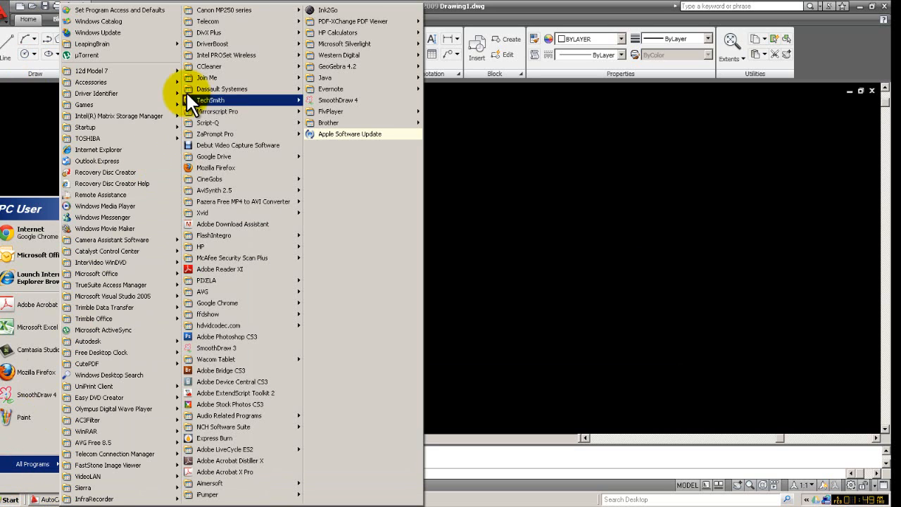
{"action": "mouse_move", "coordinate": [112, 78]}
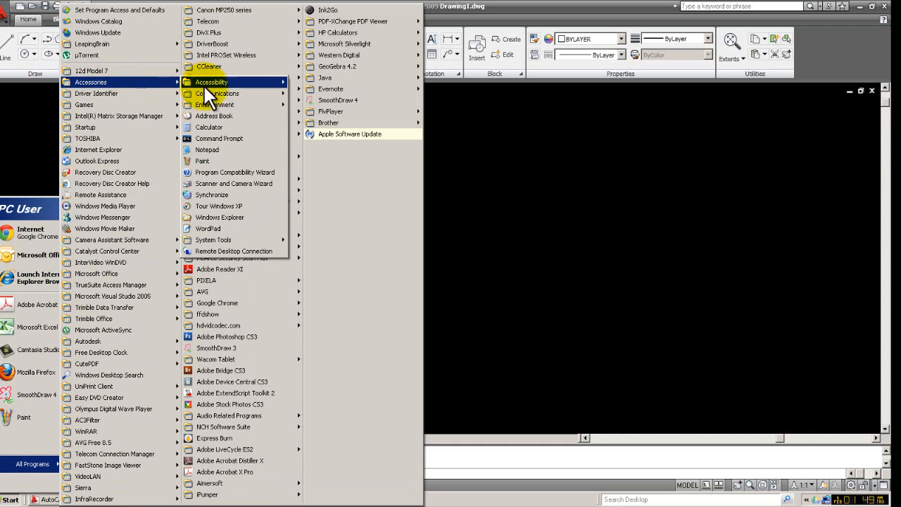
{"action": "left_click", "coordinate": [206, 161]}
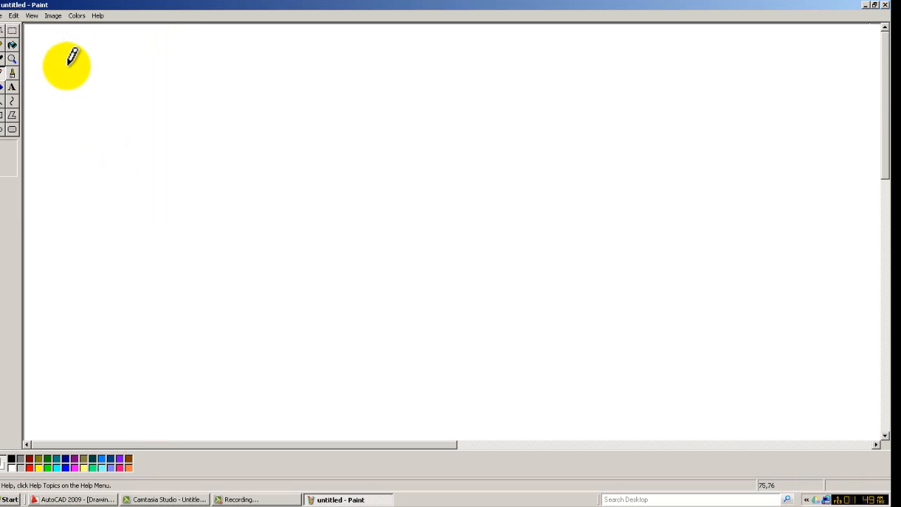
{"action": "left_click", "coordinate": [14, 15]}
{"action": "left_click", "coordinate": [22, 73]}
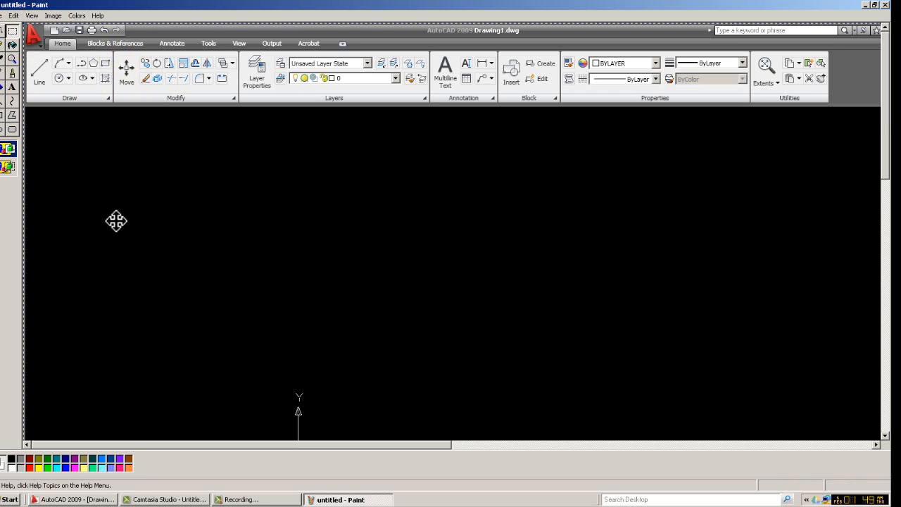
Step: Draw a thin pink-red diagonal line from the screenshot's red application button down into the black drawing area
{"action": "left_click", "coordinate": [84, 17]}
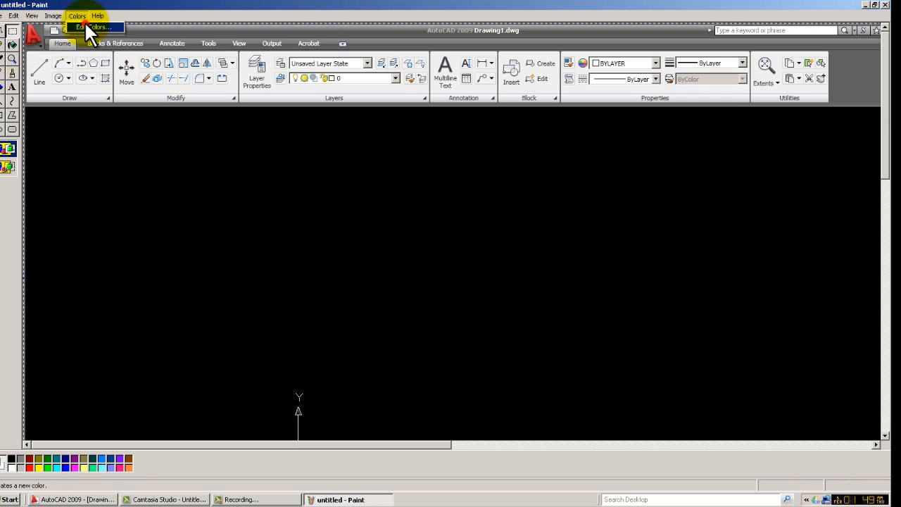
{"action": "left_click", "coordinate": [87, 27]}
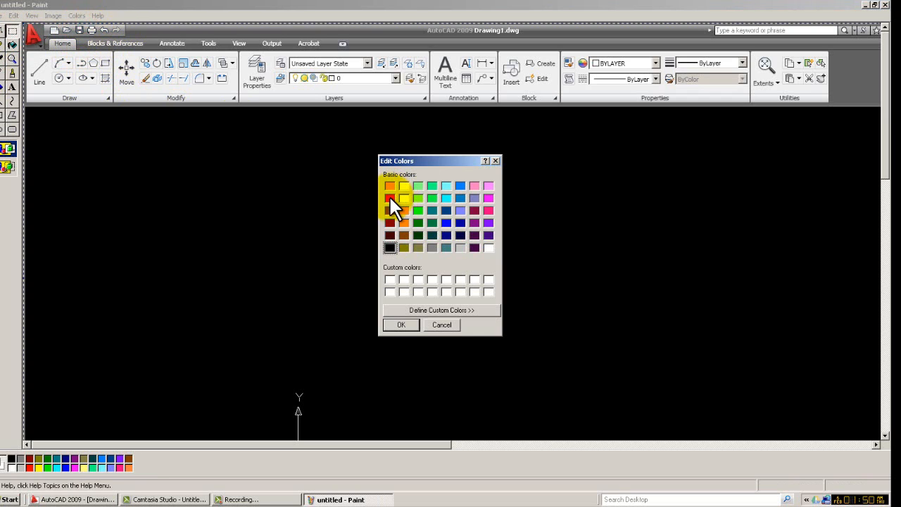
{"action": "left_click", "coordinate": [489, 206]}
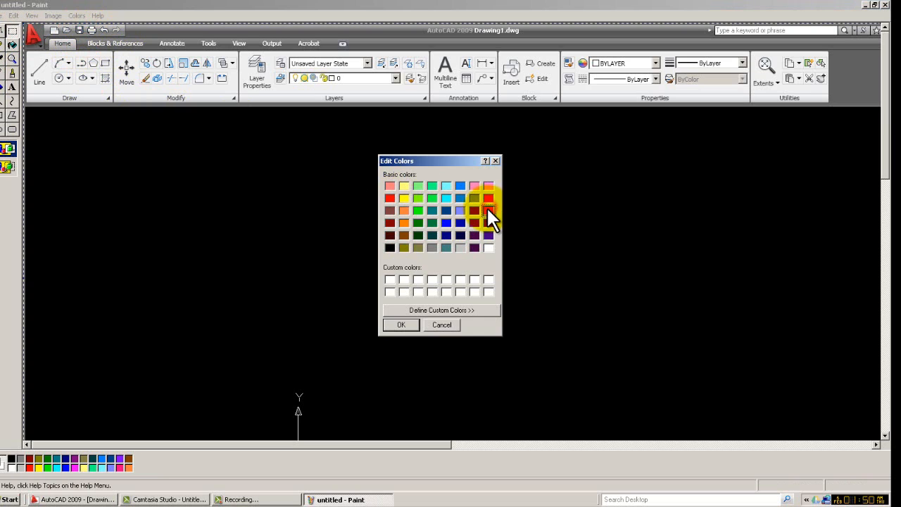
{"action": "left_click", "coordinate": [407, 323]}
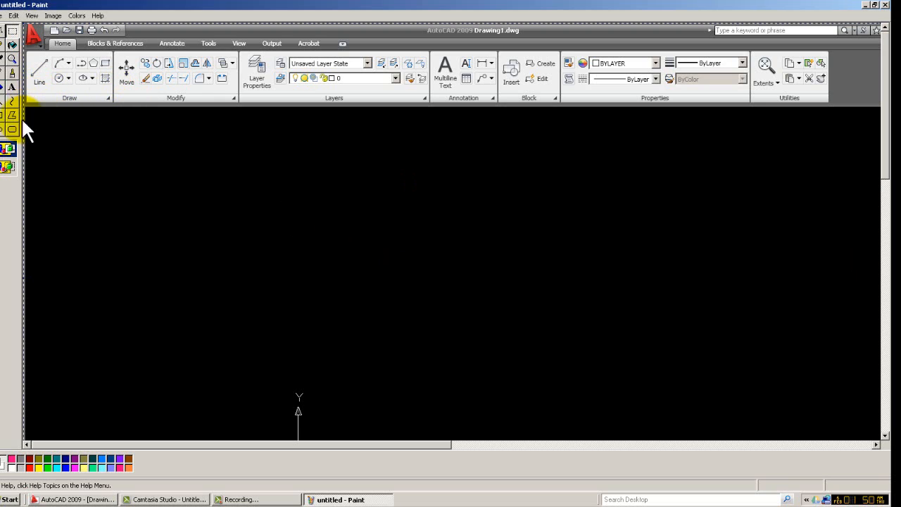
{"action": "left_click", "coordinate": [2, 101]}
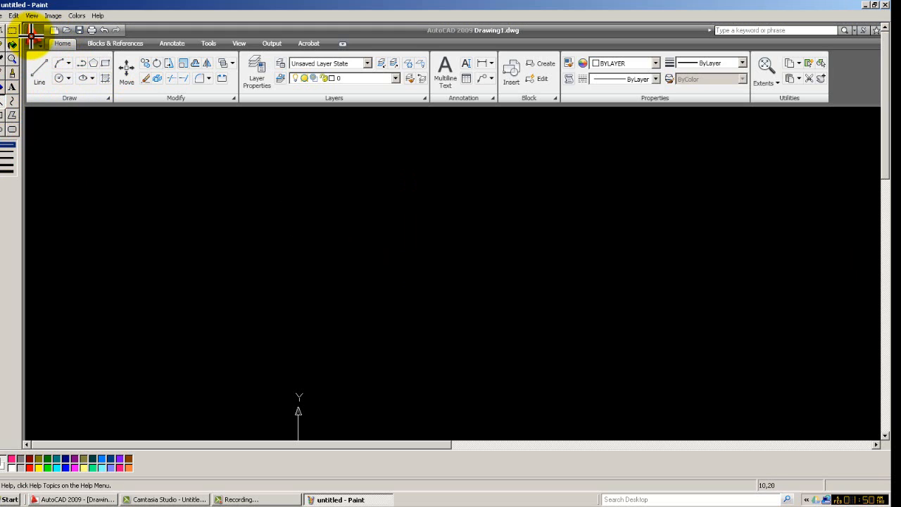
{"action": "mouse_move", "coordinate": [36, 42]}
{"action": "left_mouse_down"}
{"action": "mouse_move", "coordinate": [93, 116]}
{"action": "mouse_move", "coordinate": [177, 177]}
{"action": "mouse_move", "coordinate": [110, 148]}
{"action": "left_mouse_up"}
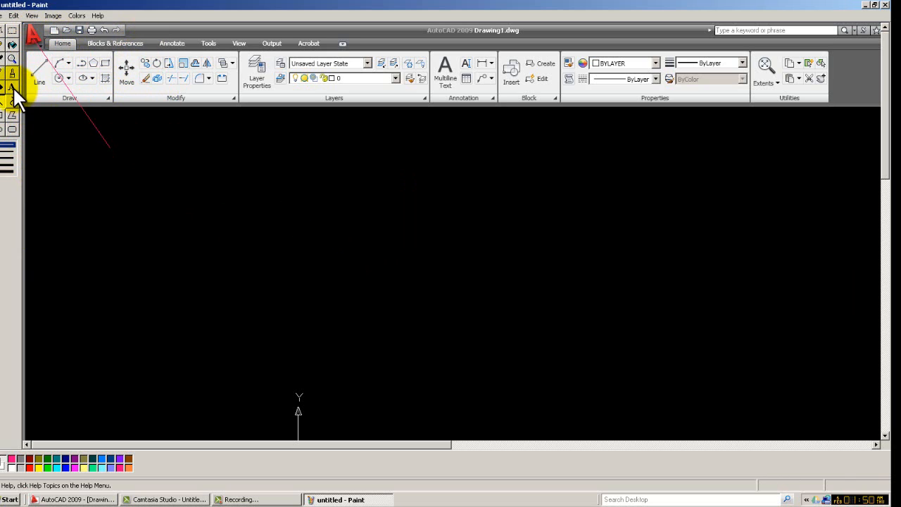
Step: Add the pink-red text label "APPLICATION BUTTON" in a text box at the lower end of the diagonal line
{"action": "left_click", "coordinate": [12, 86]}
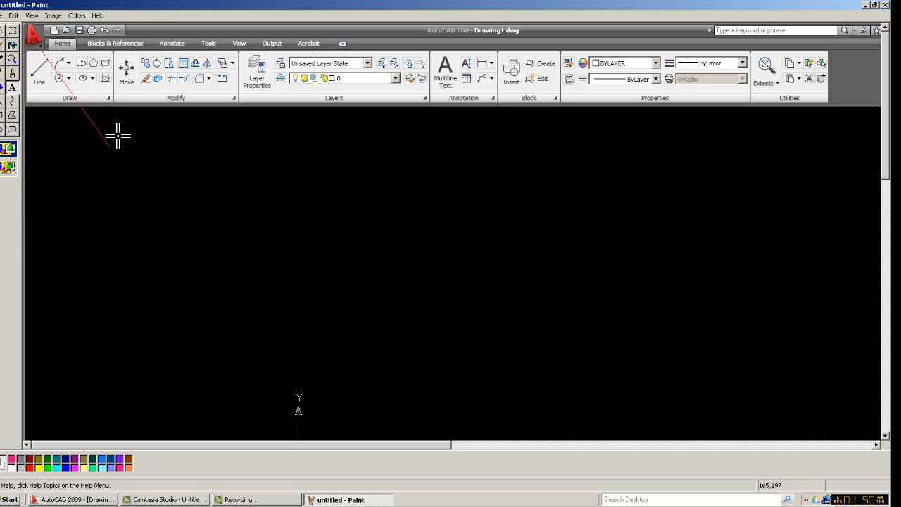
{"action": "mouse_move", "coordinate": [117, 135]}
{"action": "left_mouse_down"}
{"action": "mouse_move", "coordinate": [119, 151]}
{"action": "mouse_move", "coordinate": [244, 160]}
{"action": "left_mouse_up"}
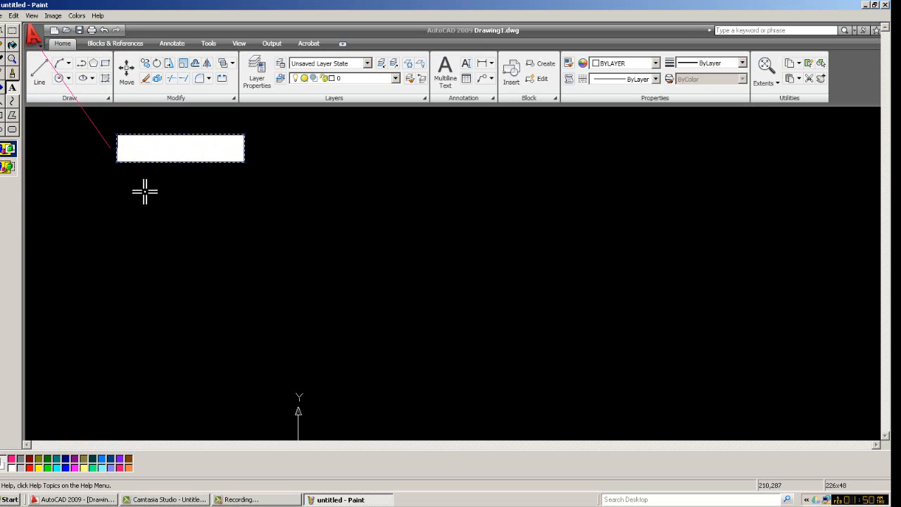
{"action": "type", "text": "a"}
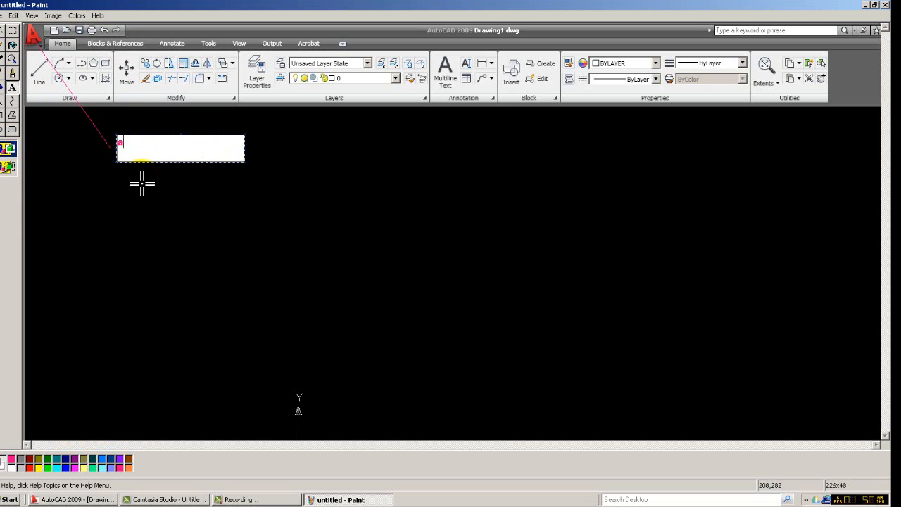
{"action": "key", "text": "BackSpace"}
{"action": "type", "text": "APPLI"}
{"action": "type", "text": "AC"}
{"action": "type", "text": "TION"}
{"action": "key", "text": "BackSpace"}
{"action": "key", "text": "BackSpace"}
{"action": "key", "text": "BackSpace"}
{"action": "key", "text": "BackSpace"}
{"action": "key", "text": "BackSpace"}
{"action": "key", "text": "BackSpace"}
{"action": "type", "text": "CATION bO"}
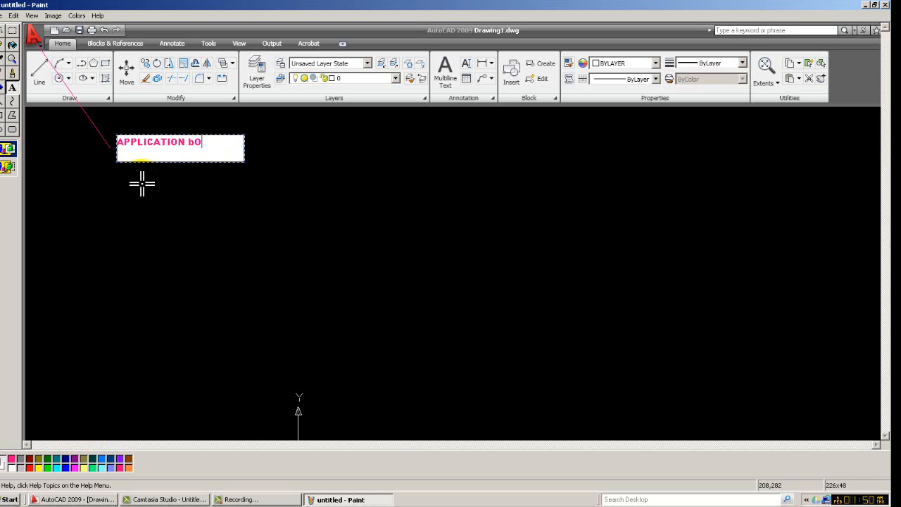
{"action": "key", "text": "BackSpace"}
{"action": "type", "text": "UTTO"}
{"action": "type", "text": "N"}
{"action": "key", "text": "BackSpace"}
{"action": "key", "text": "BackSpace"}
{"action": "key", "text": "BackSpace"}
{"action": "key", "text": "BackSpace"}
{"action": "key", "text": "BackSpace"}
{"action": "key", "text": "BackSpace"}
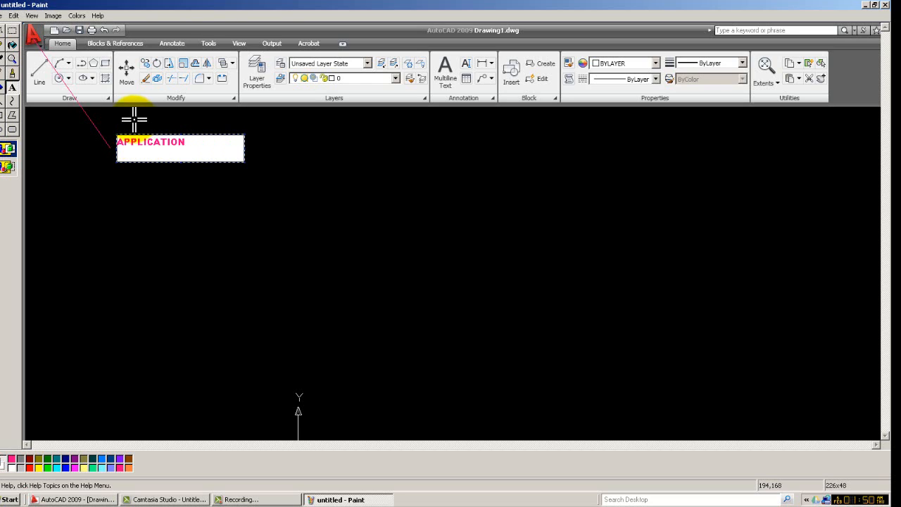
{"action": "type", "text": "BUTTON"}
{"action": "left_click", "coordinate": [153, 259]}
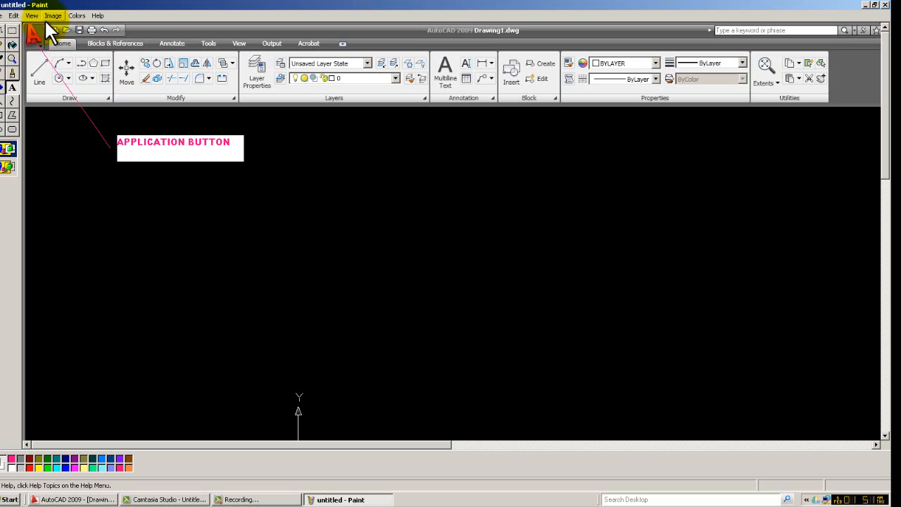
Step: Undo the text label and the diagonal line on the screenshot
{"action": "left_click", "coordinate": [16, 17]}
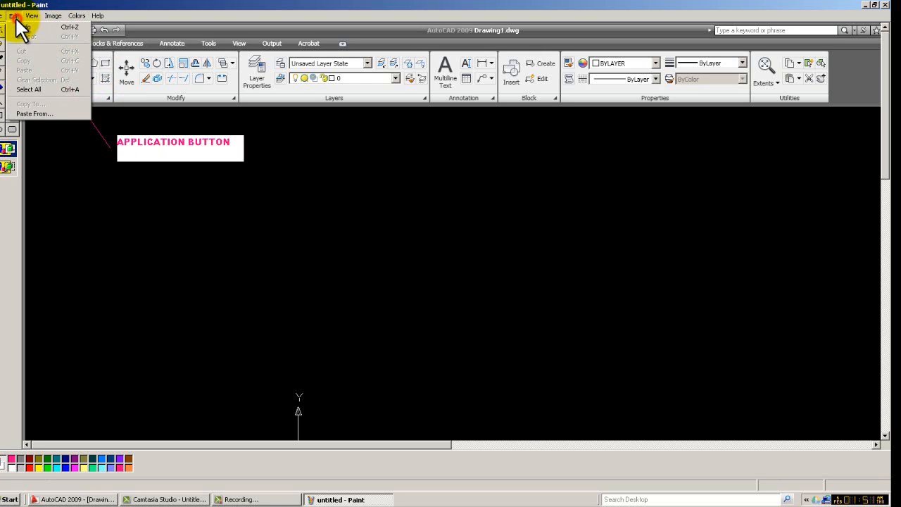
{"action": "left_click", "coordinate": [24, 25]}
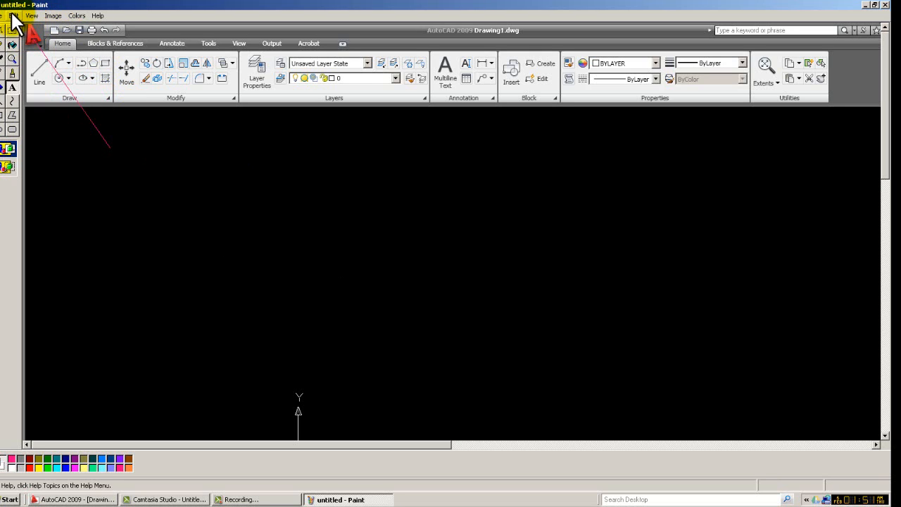
{"action": "left_click", "coordinate": [14, 16]}
{"action": "left_click", "coordinate": [20, 25]}
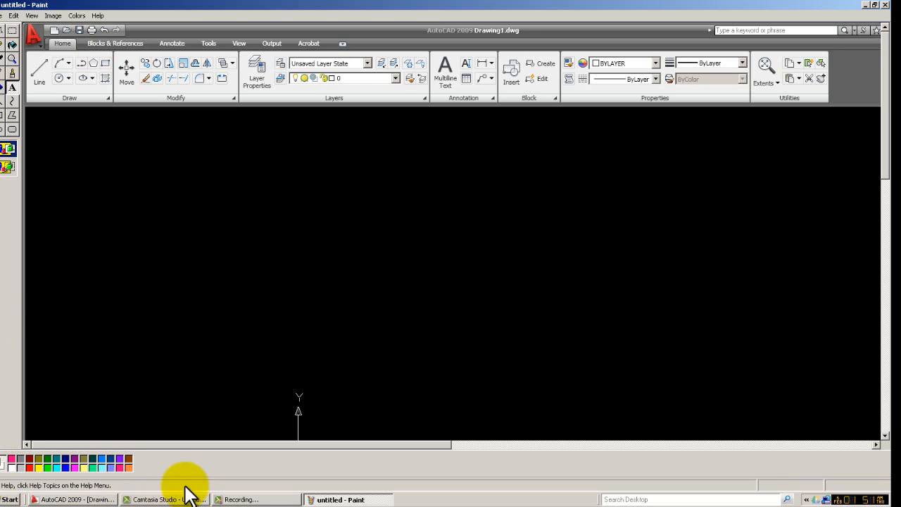
Step: Start saving the picture as a new file in the W-CAD SESSIONS folder on the My Passport (J:) drive
{"action": "left_click", "coordinate": [4, 16]}
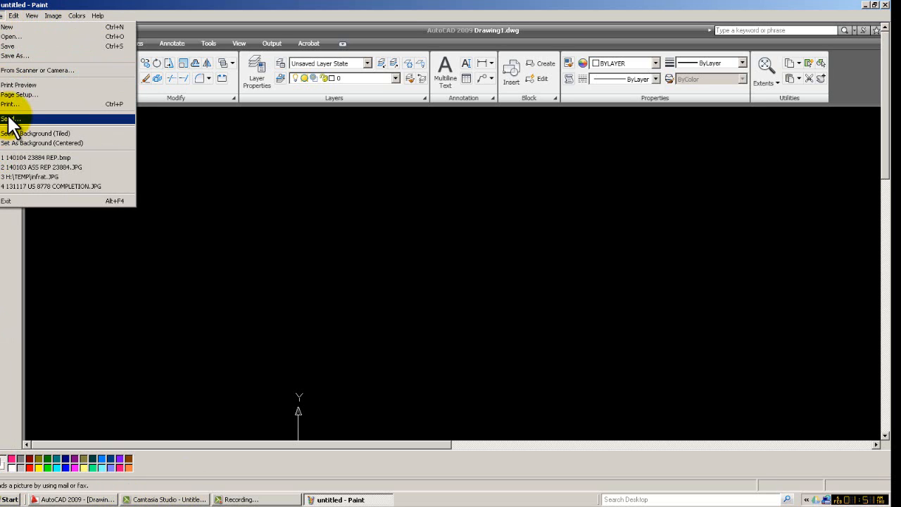
{"action": "left_click", "coordinate": [19, 56]}
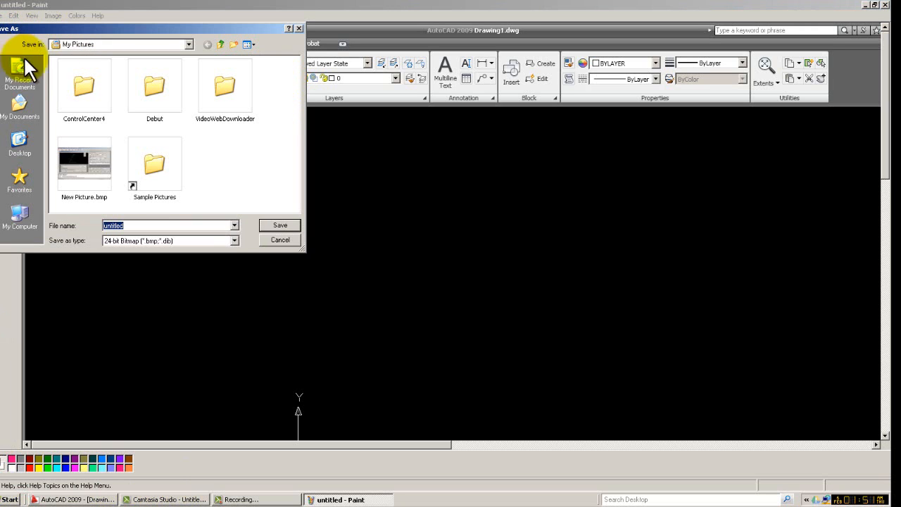
{"action": "left_click", "coordinate": [189, 43]}
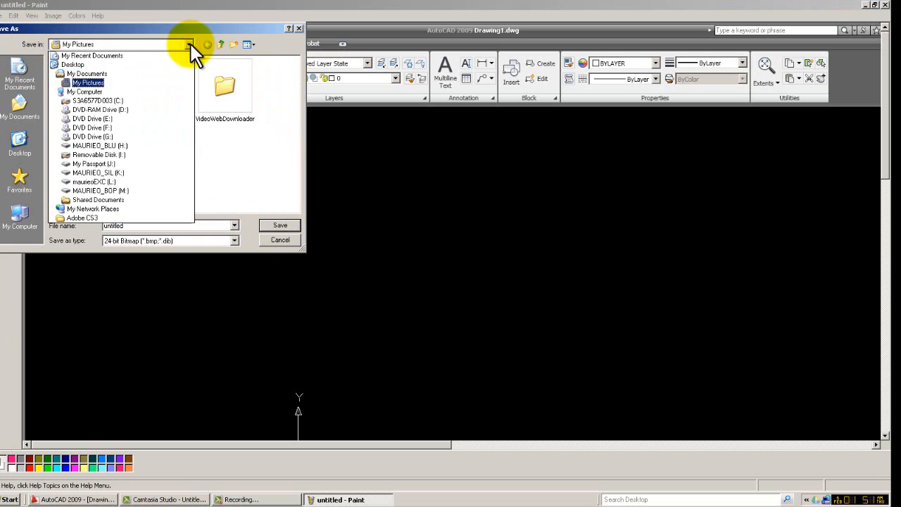
{"action": "left_click", "coordinate": [112, 165]}
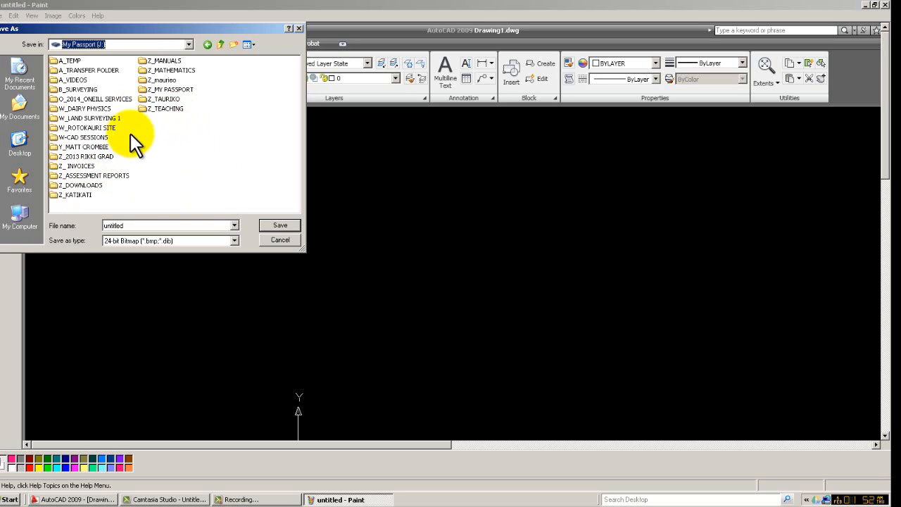
{"action": "double_click", "coordinate": [87, 138]}
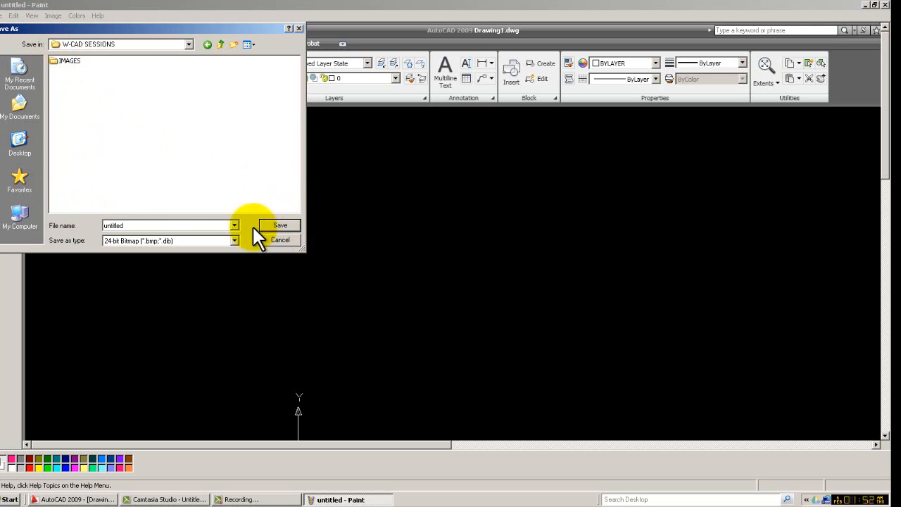
Step: Replace the default file name with "ACAD 2009"
{"action": "double_click", "coordinate": [130, 225]}
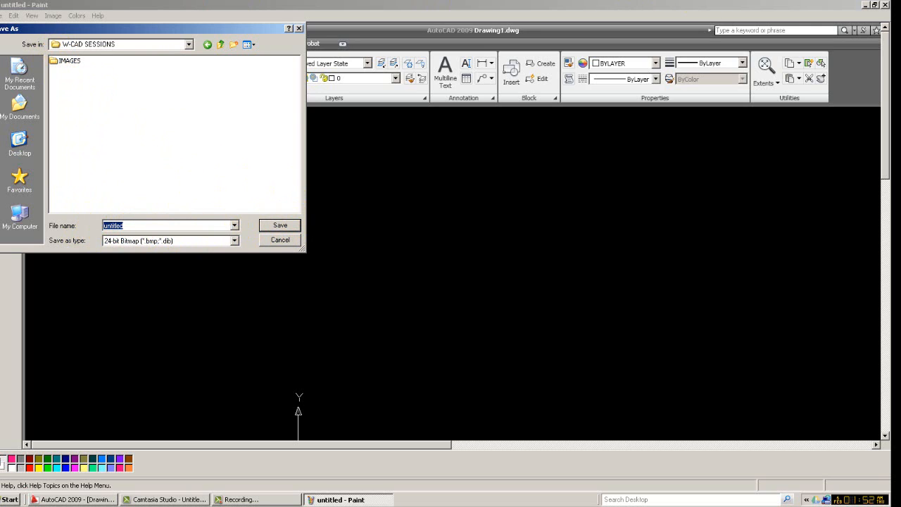
{"action": "key", "text": "BackSpace"}
{"action": "type", "text": "ACAD 2009"}
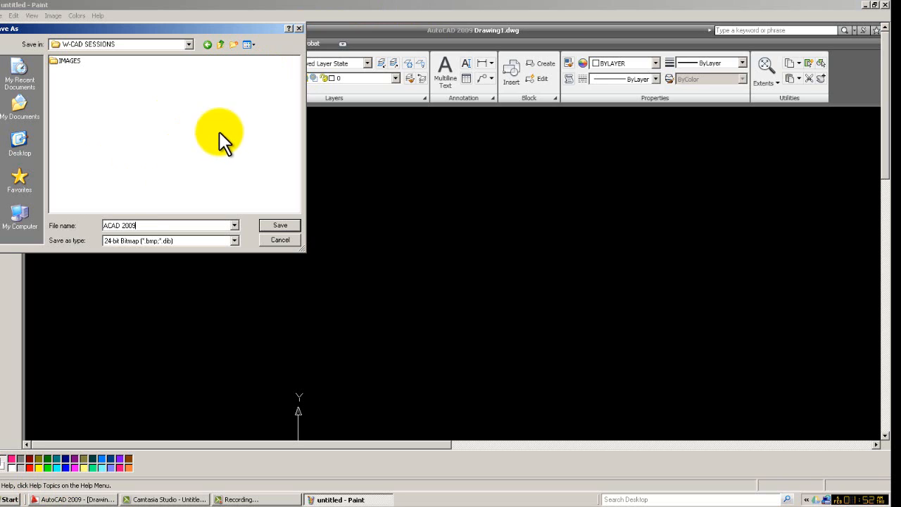
Step: Change the save location to the "1 Hello AutoCAD" folder inside CAD SESSIONS on the K: drive
{"action": "left_click", "coordinate": [189, 44]}
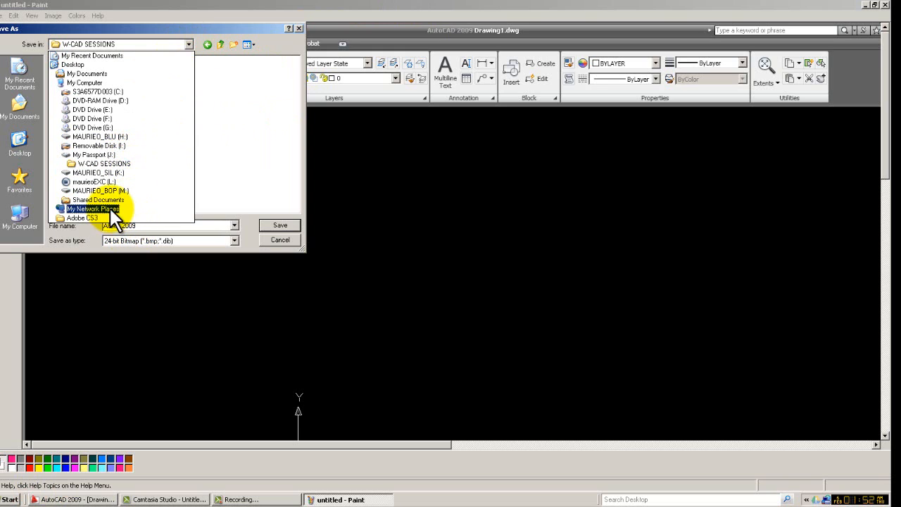
{"action": "left_click", "coordinate": [107, 173]}
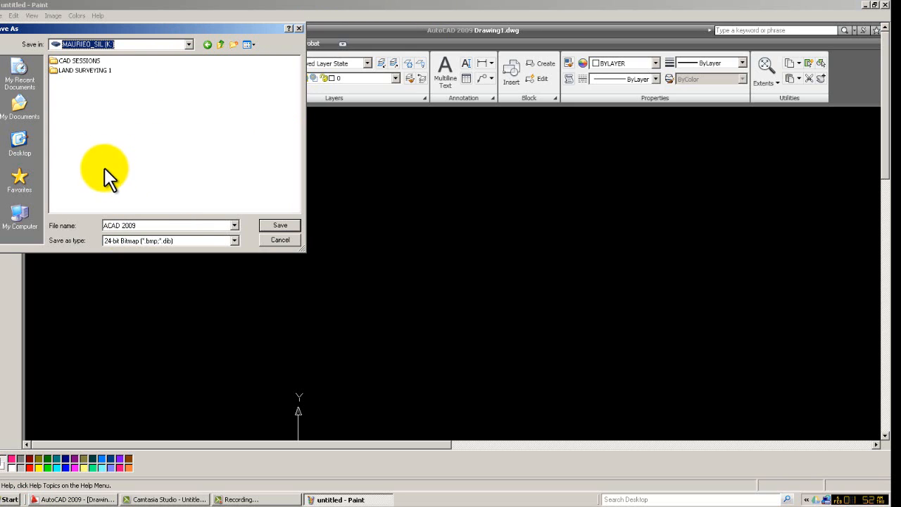
{"action": "double_click", "coordinate": [56, 62]}
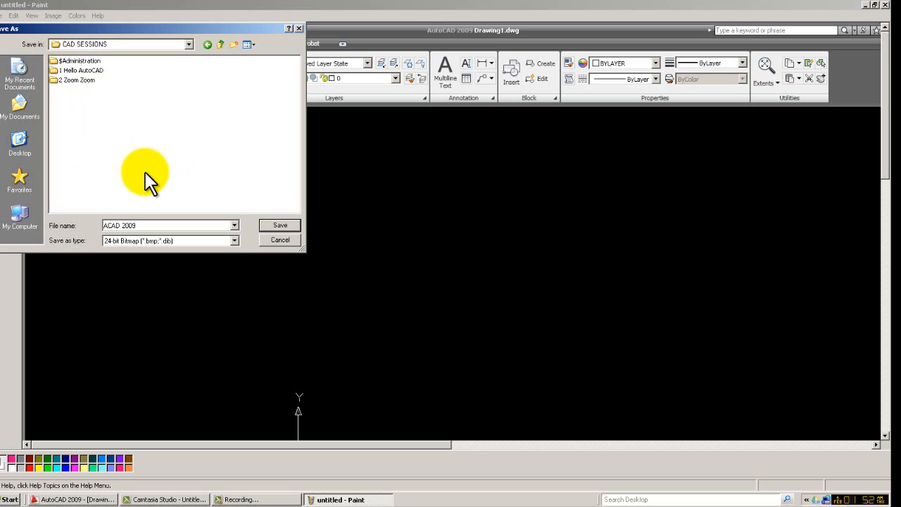
{"action": "double_click", "coordinate": [53, 70]}
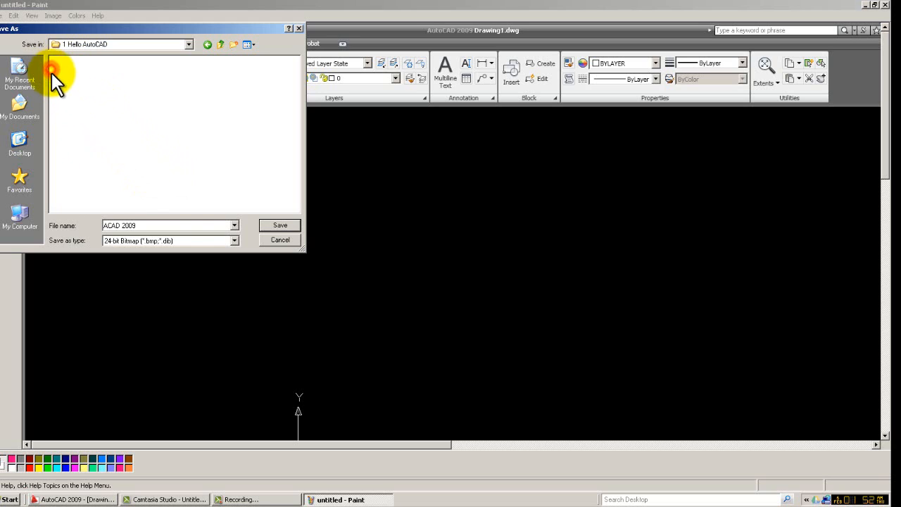
Step: Extend the file name to "ACAD 2009 SCREENSHOT"
{"action": "double_click", "coordinate": [156, 225]}
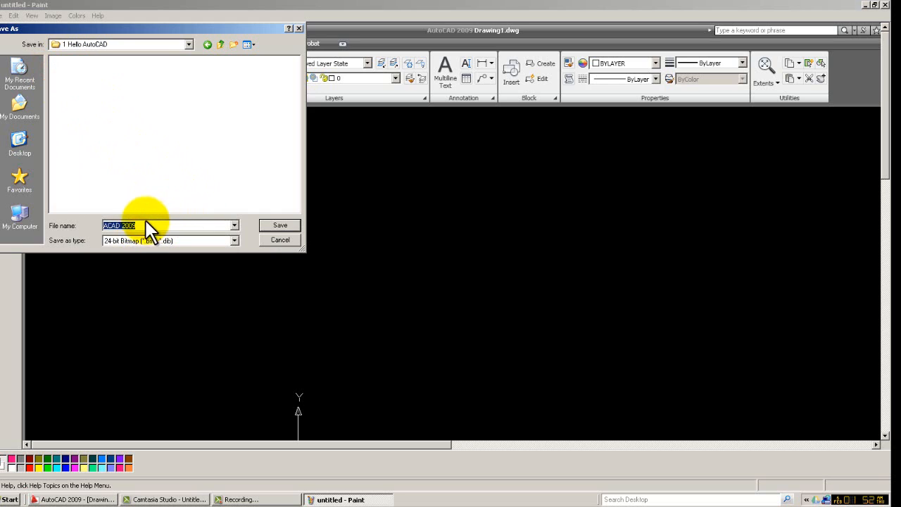
{"action": "left_click", "coordinate": [134, 226]}
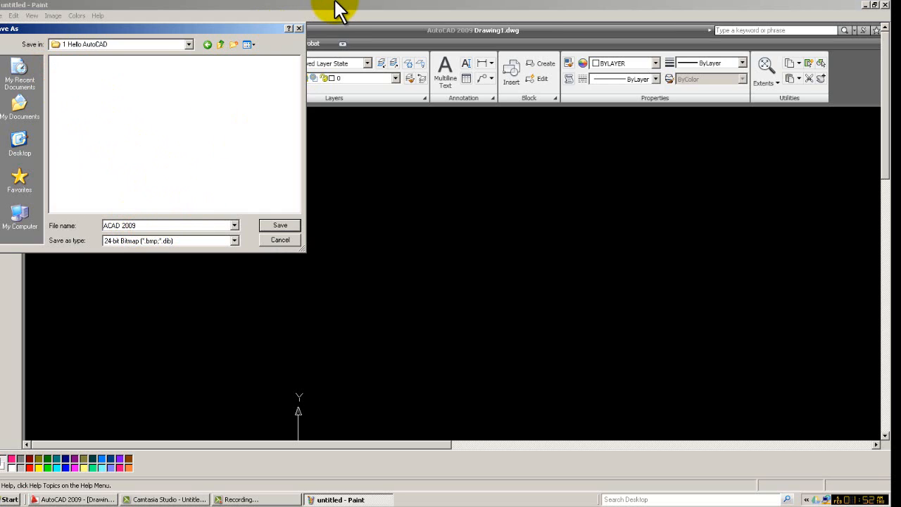
{"action": "type", "text": "IMAGE"}
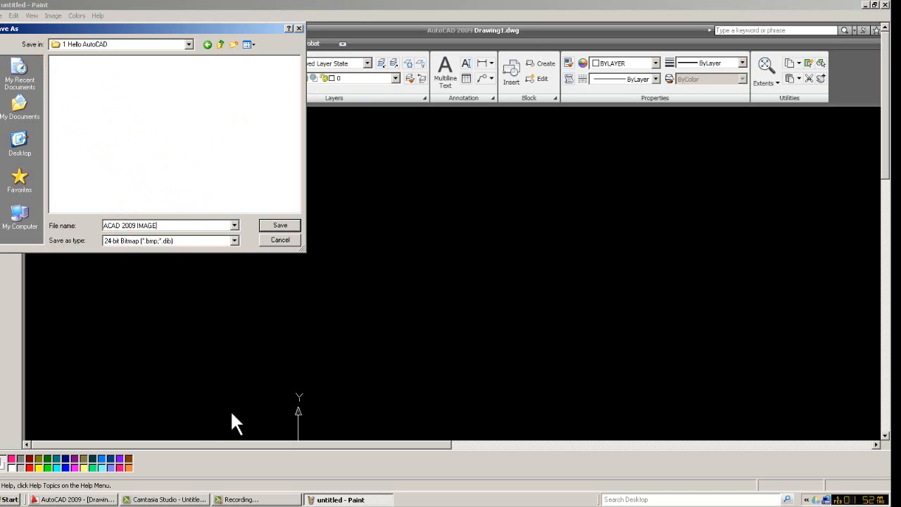
{"action": "key", "text": "BackSpace"}
{"action": "key", "text": "BackSpace"}
{"action": "key", "text": "BackSpace"}
{"action": "type", "text": "SCREENSHOT"}
Step: Save the picture in JPEG format and close Paint
{"action": "left_click", "coordinate": [235, 240]}
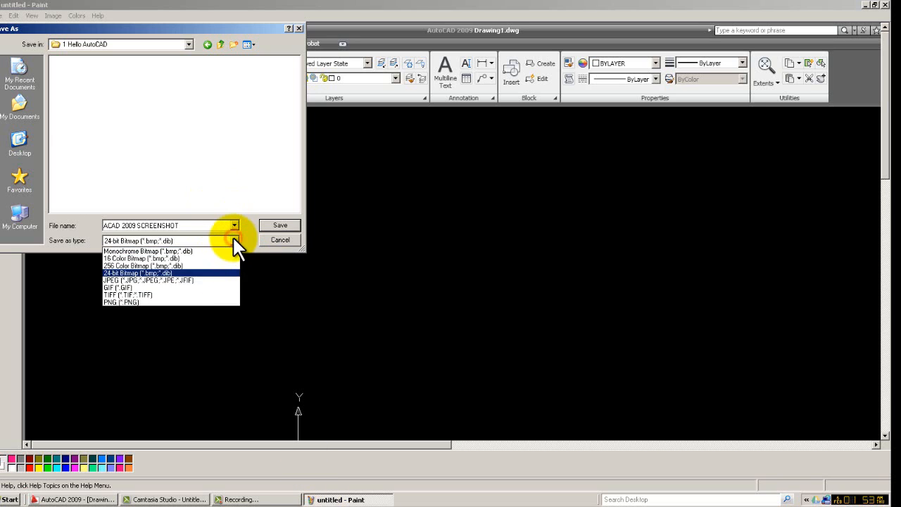
{"action": "left_click", "coordinate": [143, 281]}
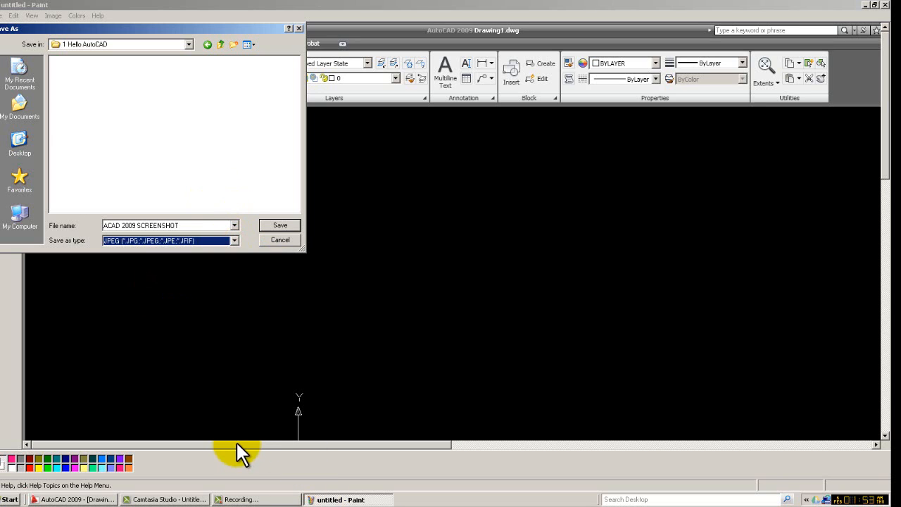
{"action": "left_click", "coordinate": [271, 225]}
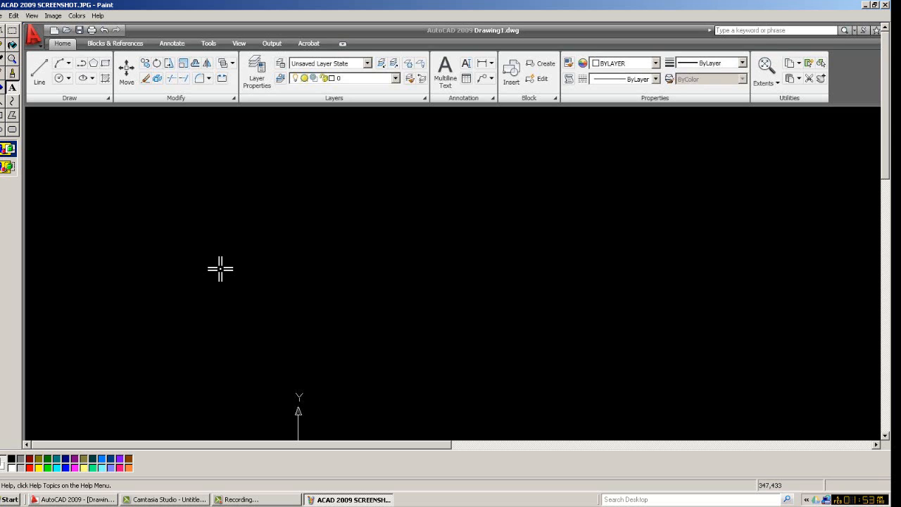
{"action": "left_click", "coordinate": [4, 16]}
{"action": "left_click", "coordinate": [6, 201]}
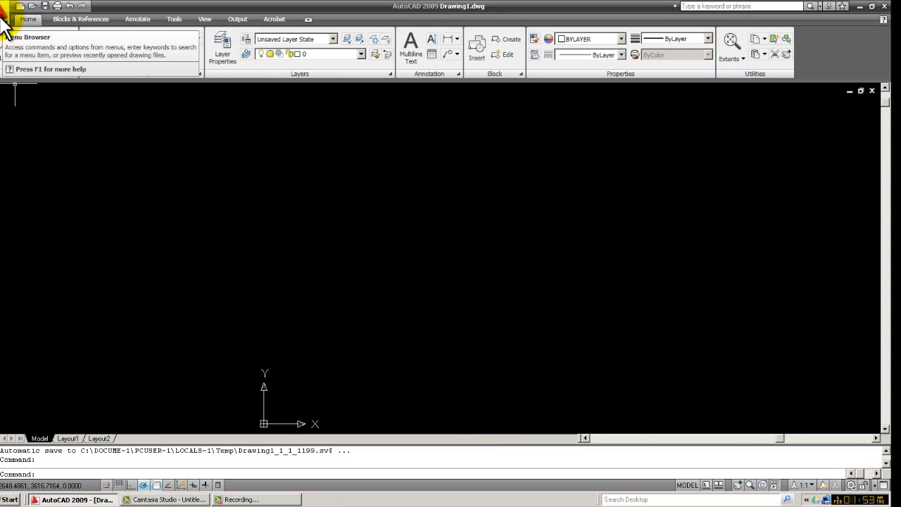
Step: Open Windows Explorer and browse to the "1 Hello AutoCAD" folder inside CAD SESSIONS on the K: drive
{"action": "right_click", "coordinate": [9, 502]}
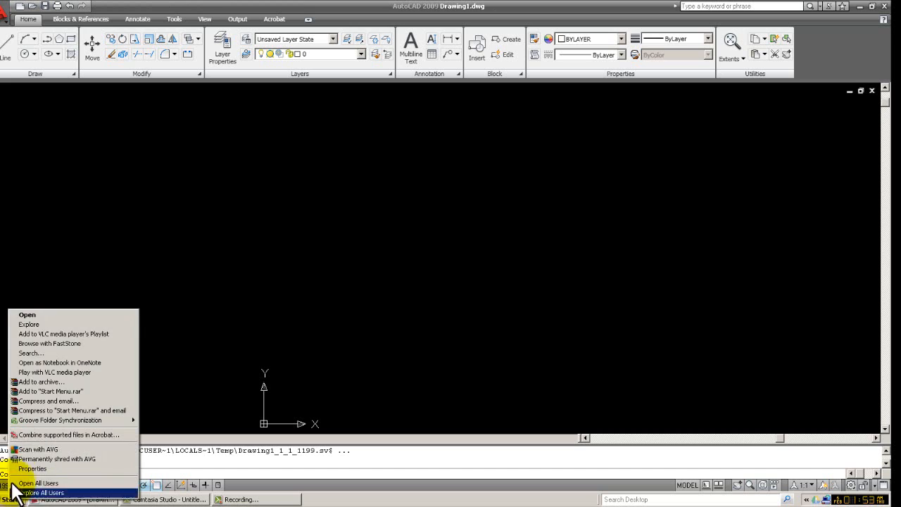
{"action": "left_click", "coordinate": [40, 324]}
{"action": "left_click_drag", "start_coordinate": [482, 154], "coordinate": [497, 328]}
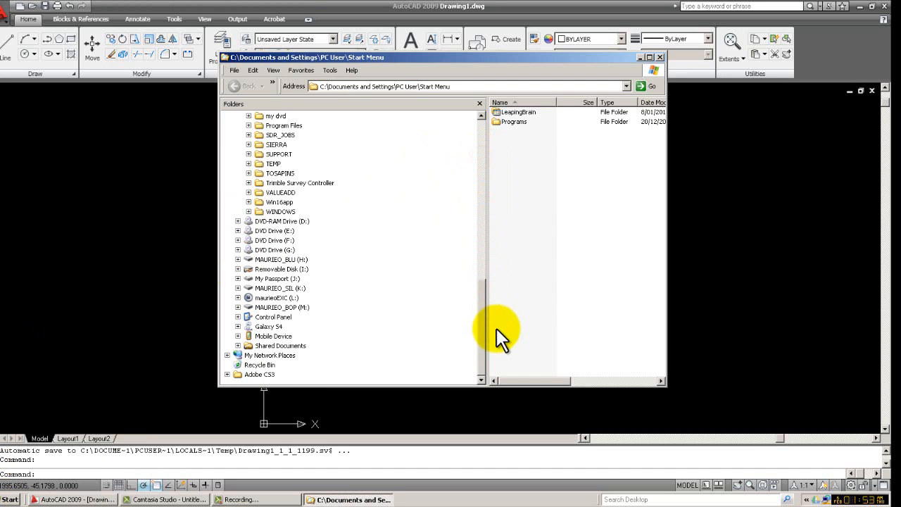
{"action": "left_click", "coordinate": [294, 260]}
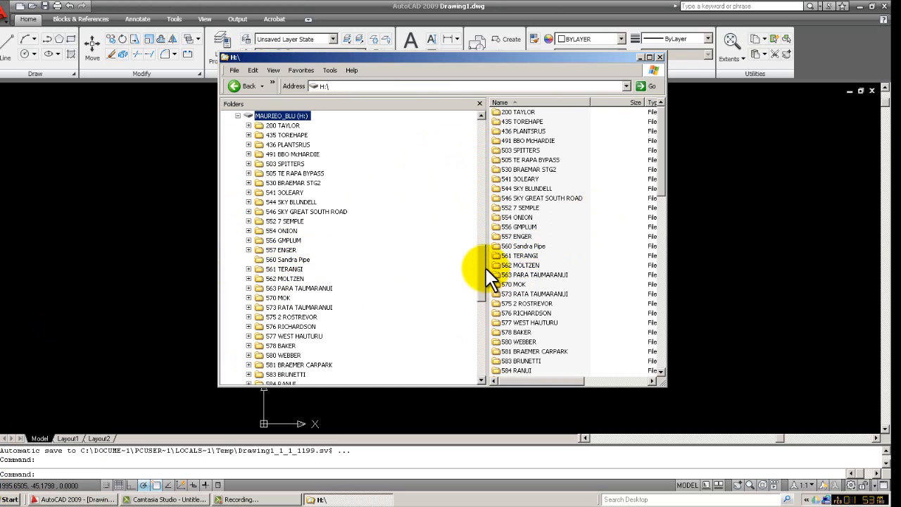
{"action": "mouse_move", "coordinate": [483, 265]}
{"action": "left_mouse_down"}
{"action": "mouse_move", "coordinate": [483, 220]}
{"action": "mouse_move", "coordinate": [486, 322]}
{"action": "left_mouse_up"}
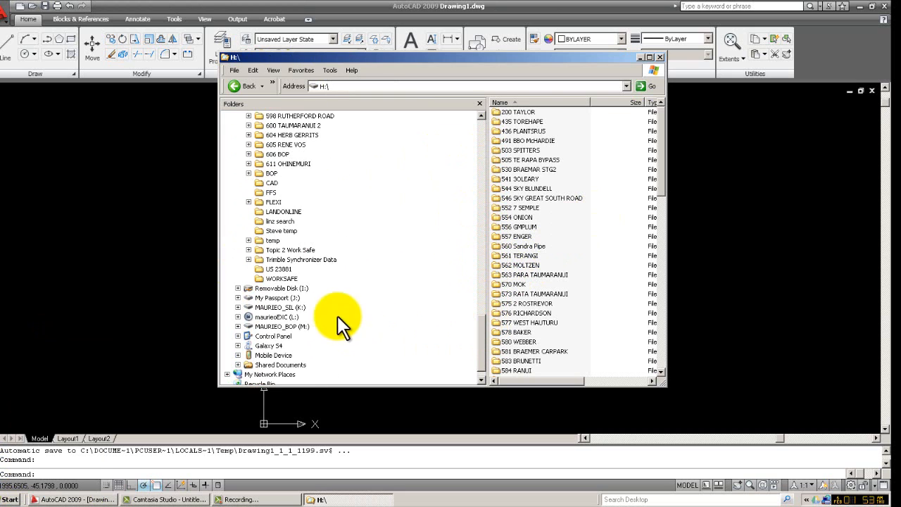
{"action": "left_click", "coordinate": [288, 310]}
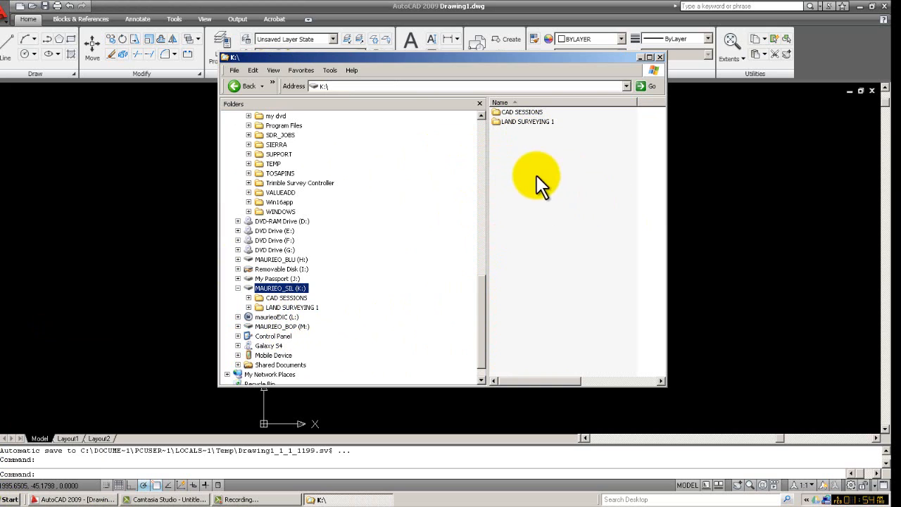
{"action": "double_click", "coordinate": [495, 113]}
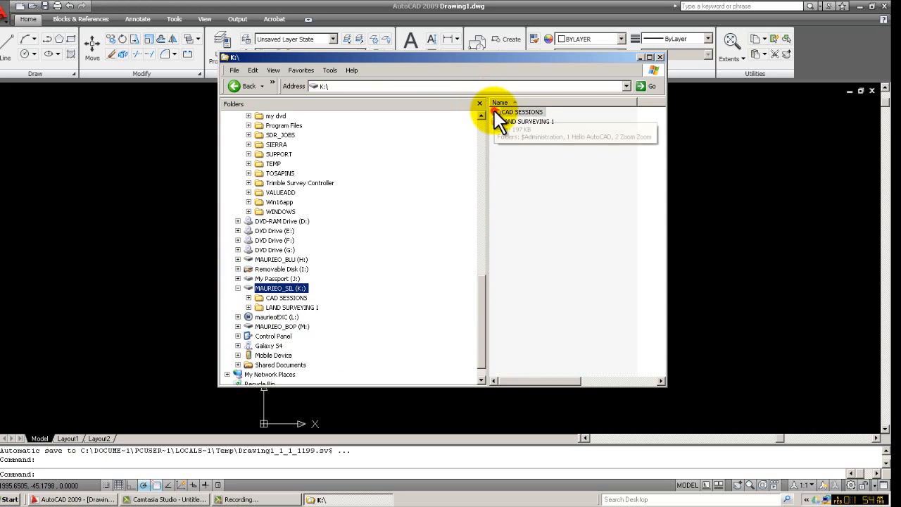
{"action": "double_click", "coordinate": [495, 122]}
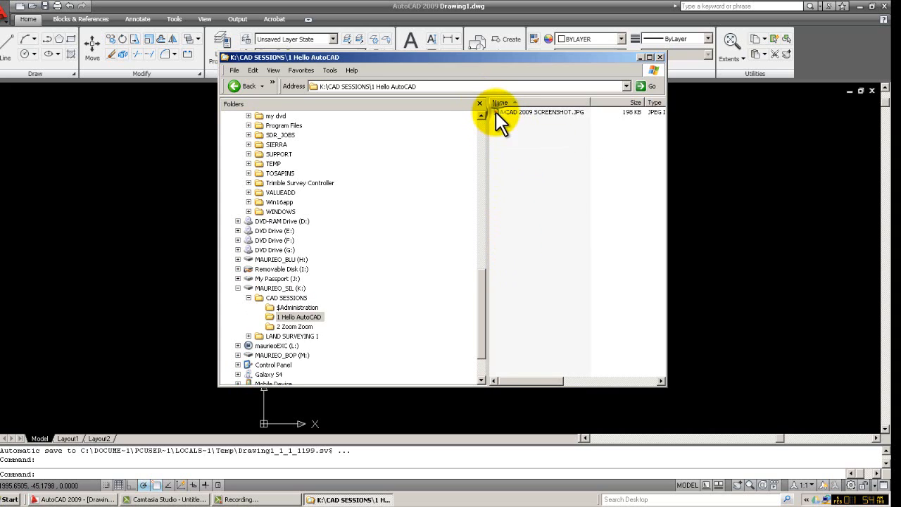
Step: Open ACAD 2009 SCREENSHOT.JPG with Adobe Acrobat
{"action": "double_click", "coordinate": [496, 112]}
{"action": "right_click", "coordinate": [496, 113]}
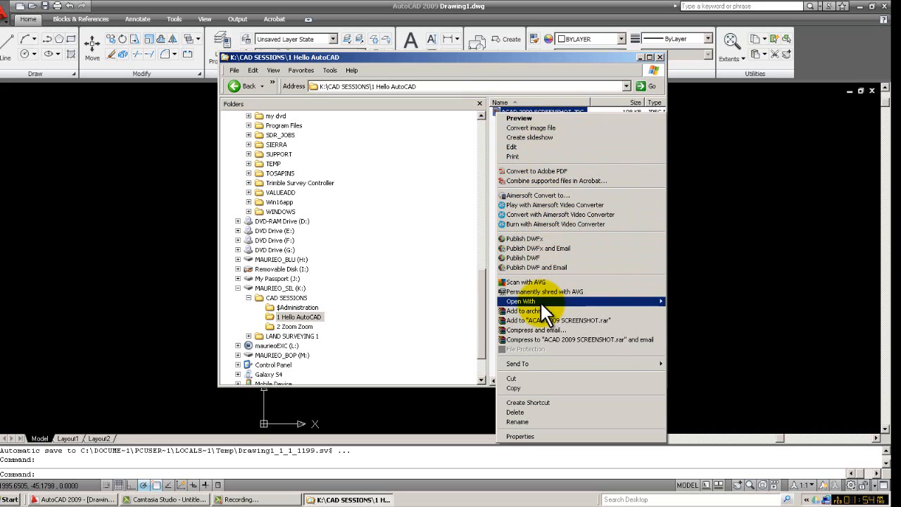
{"action": "mouse_move", "coordinate": [540, 300]}
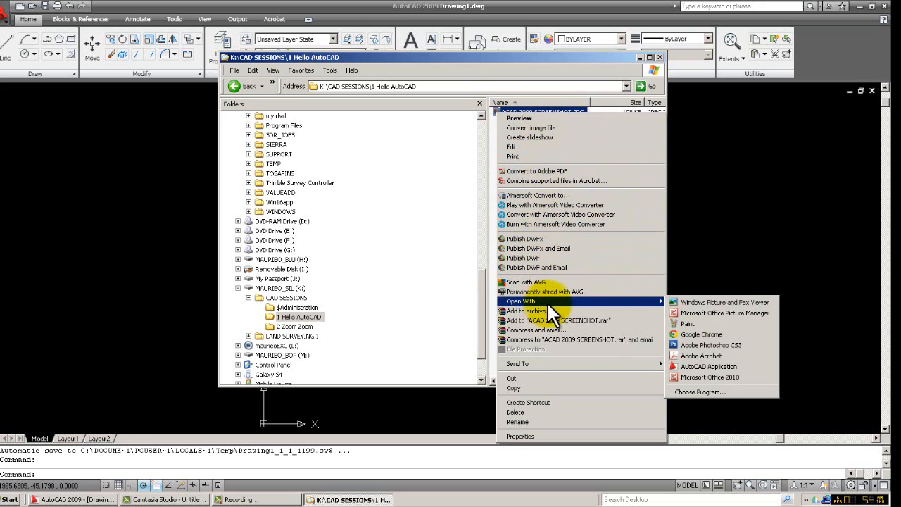
{"action": "left_click", "coordinate": [704, 352]}
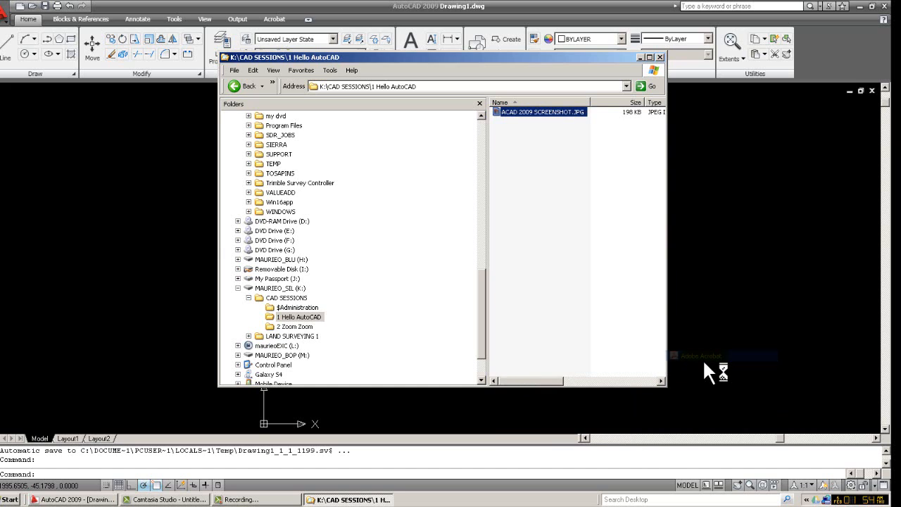
{"action": "right_click", "coordinate": [697, 352]}
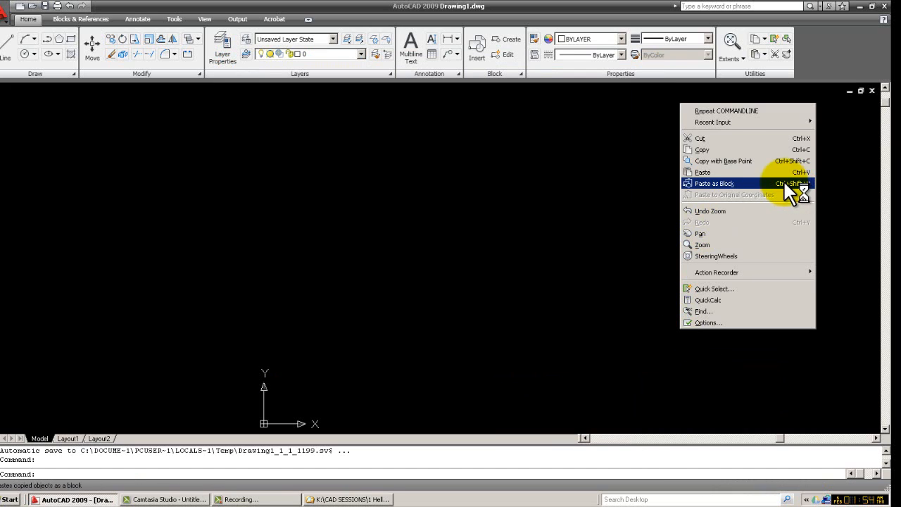
{"action": "left_click", "coordinate": [842, 126]}
{"action": "left_click", "coordinate": [746, 151]}
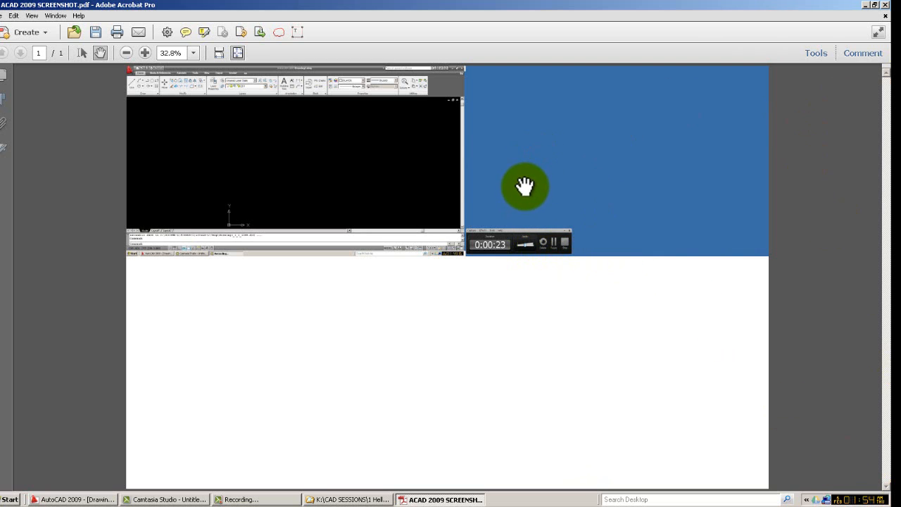
Step: Crop the page to the AutoCAD window, excluding the blue desktop area and the blank space below
{"action": "left_click", "coordinate": [98, 130]}
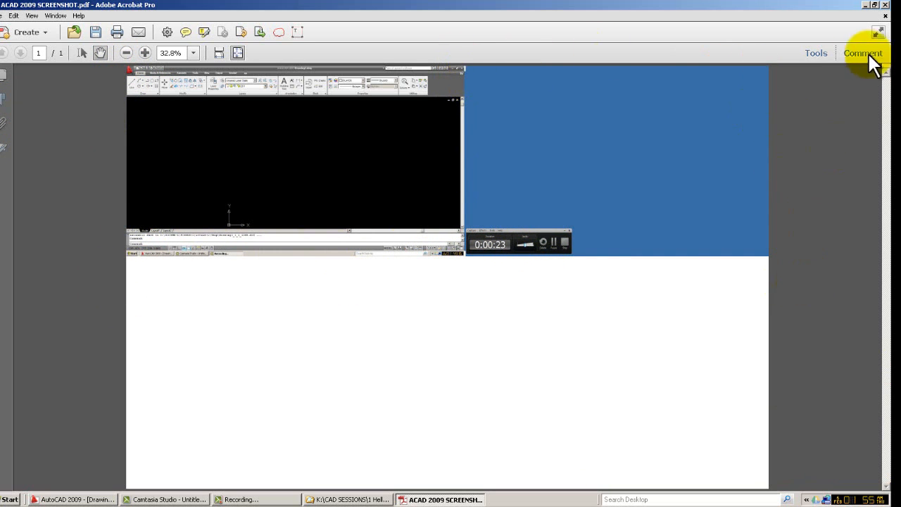
{"action": "left_click", "coordinate": [816, 52]}
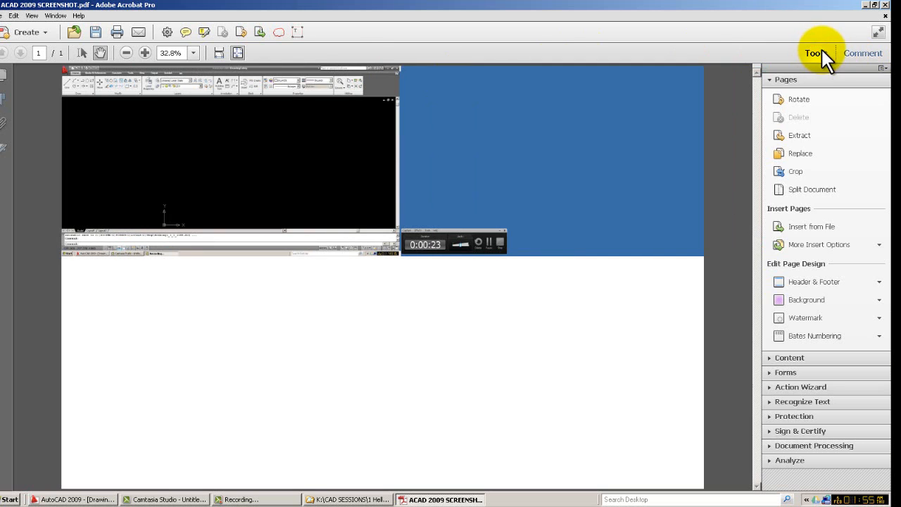
{"action": "left_click", "coordinate": [792, 171]}
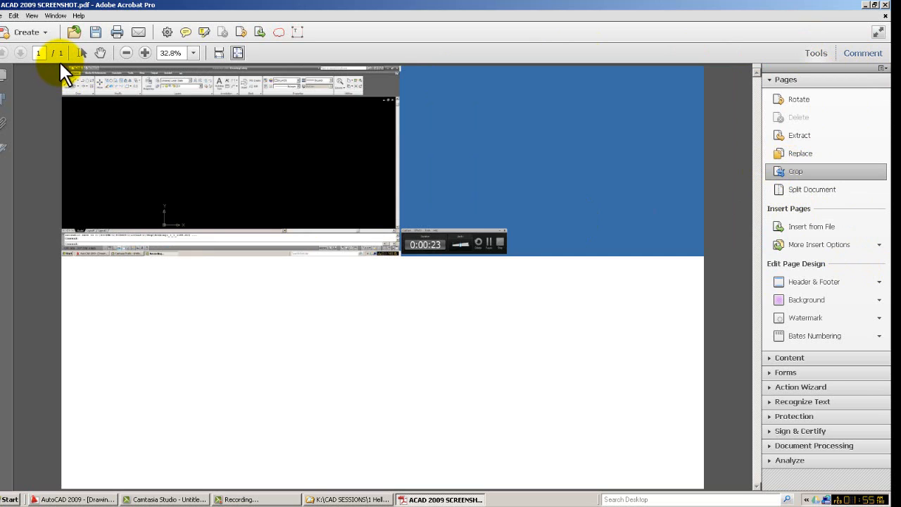
{"action": "mouse_move", "coordinate": [61, 68]}
{"action": "left_mouse_down"}
{"action": "mouse_move", "coordinate": [140, 257]}
{"action": "mouse_move", "coordinate": [413, 246]}
{"action": "mouse_move", "coordinate": [402, 262]}
{"action": "mouse_move", "coordinate": [389, 252]}
{"action": "mouse_move", "coordinate": [400, 258]}
{"action": "left_mouse_up"}
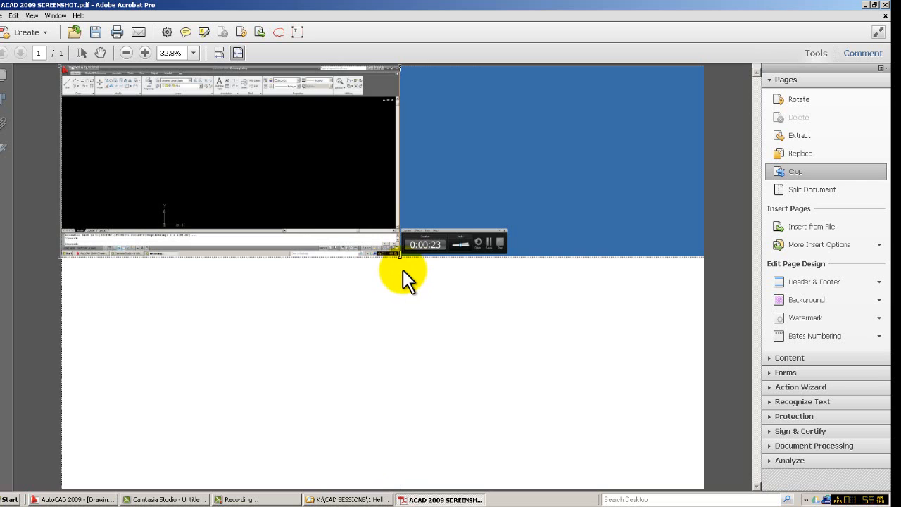
{"action": "key", "text": "Return"}
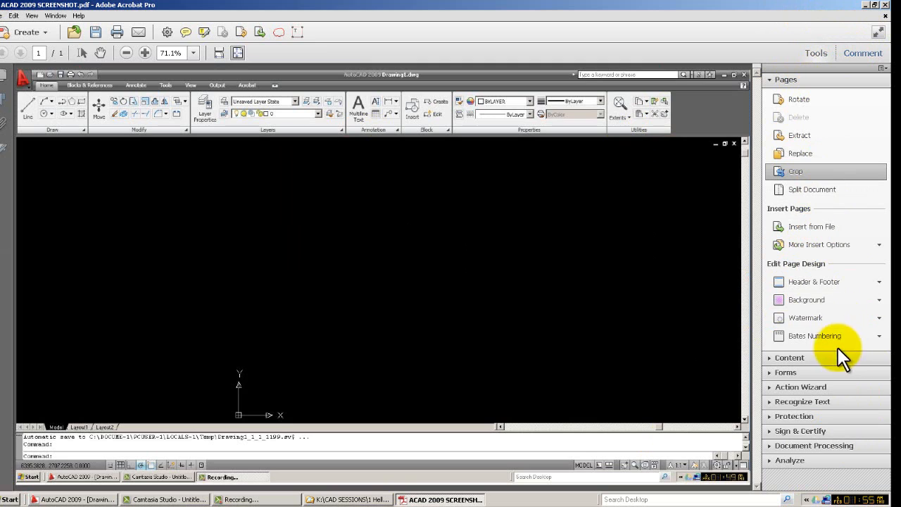
Step: Add a text callout pointing at the red AutoCAD logo in the screenshot's upper corner
{"action": "left_click", "coordinate": [863, 54]}
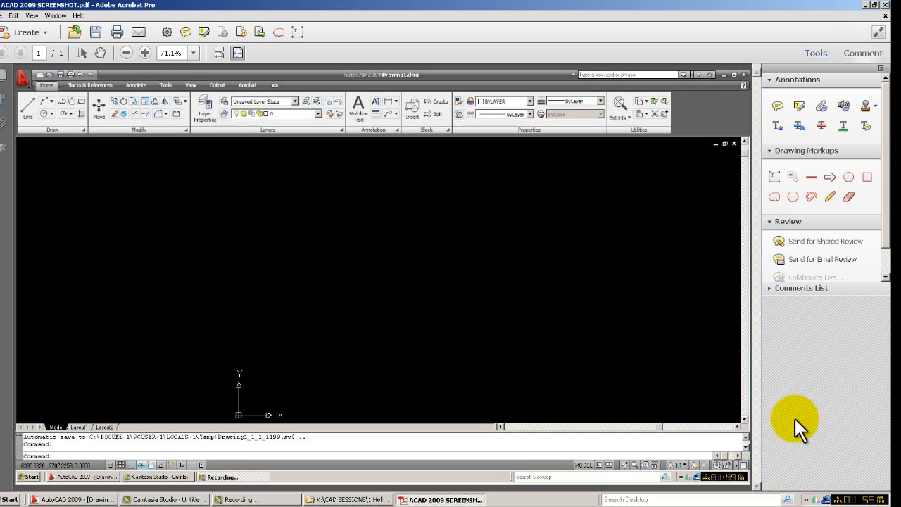
{"action": "left_click", "coordinate": [793, 178]}
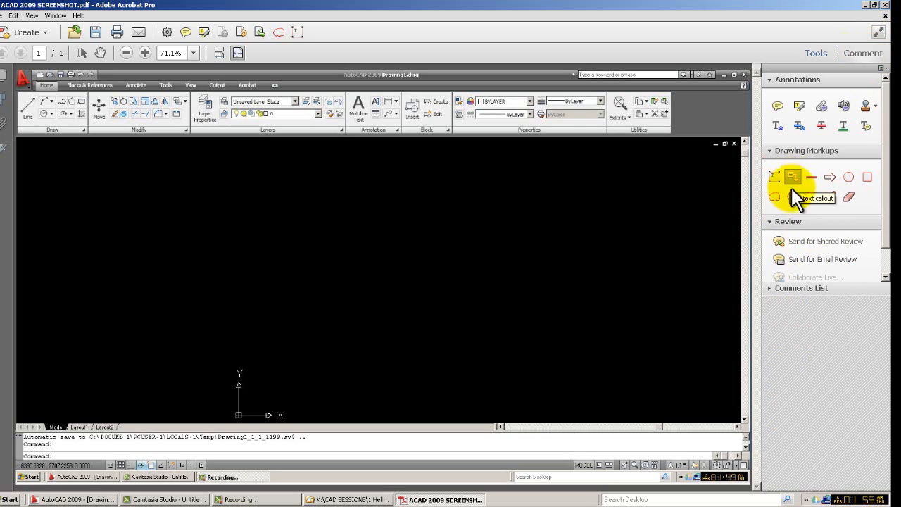
{"action": "left_click", "coordinate": [791, 188]}
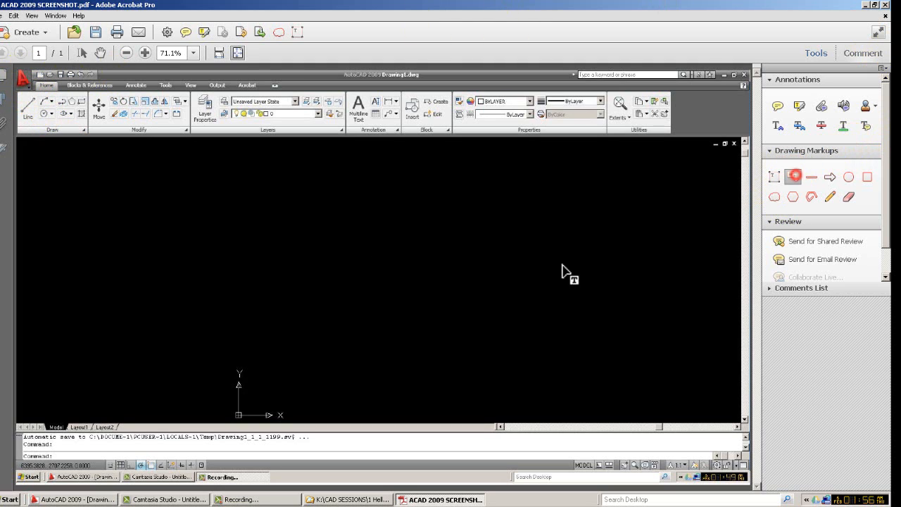
{"action": "left_click", "coordinate": [22, 80]}
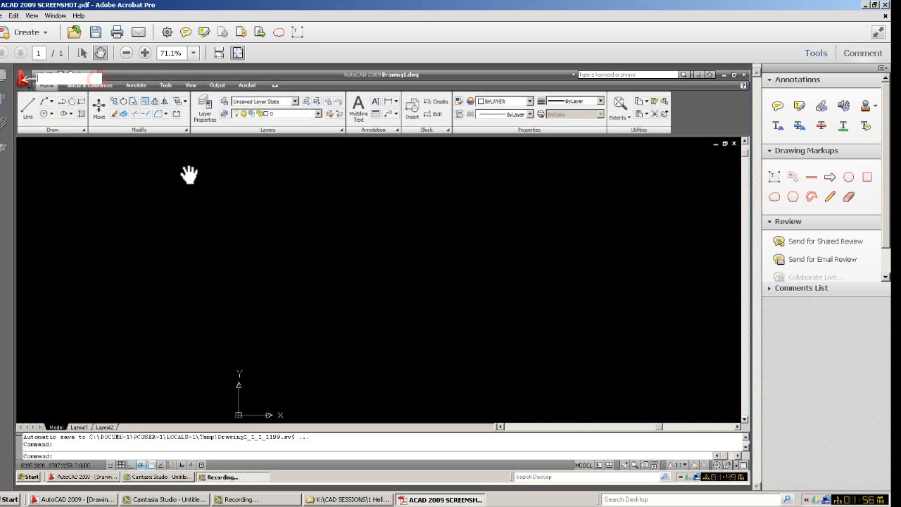
{"action": "left_click", "coordinate": [235, 261]}
{"action": "left_click", "coordinate": [94, 83]}
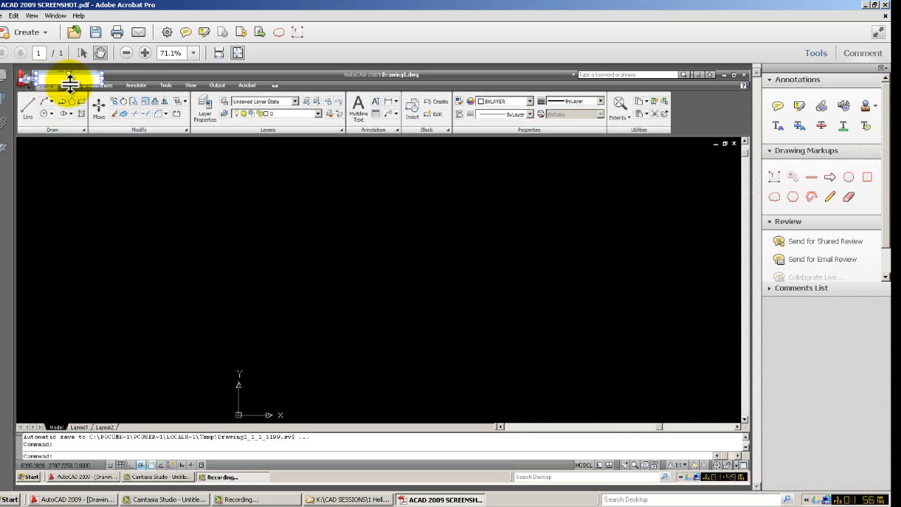
Step: Move the callout's text box into the black drawing area below the Draw panel and aim its arrow tip at the red AutoCAD logo
{"action": "mouse_move", "coordinate": [70, 85]}
{"action": "left_mouse_down"}
{"action": "mouse_move", "coordinate": [81, 121]}
{"action": "mouse_move", "coordinate": [95, 95]}
{"action": "mouse_move", "coordinate": [96, 135]}
{"action": "mouse_move", "coordinate": [136, 174]}
{"action": "left_mouse_up"}
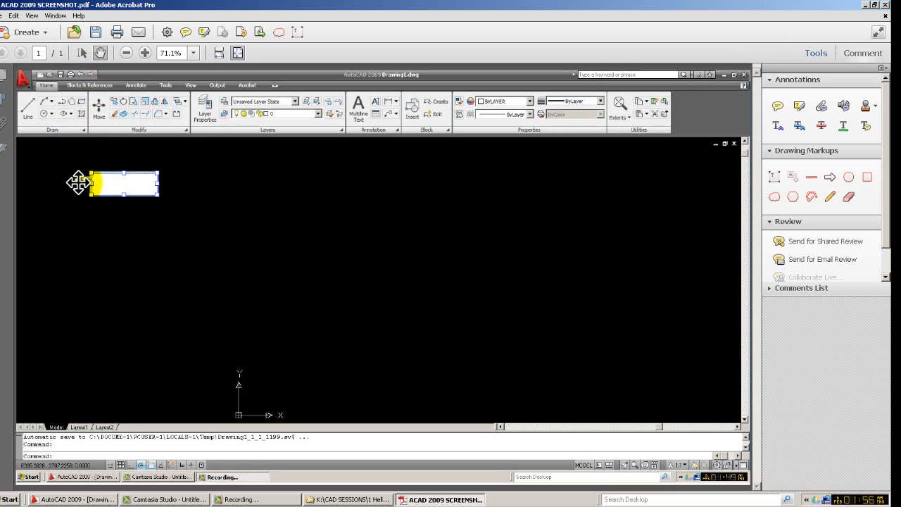
{"action": "left_click_drag", "start_coordinate": [81, 185], "coordinate": [75, 143]}
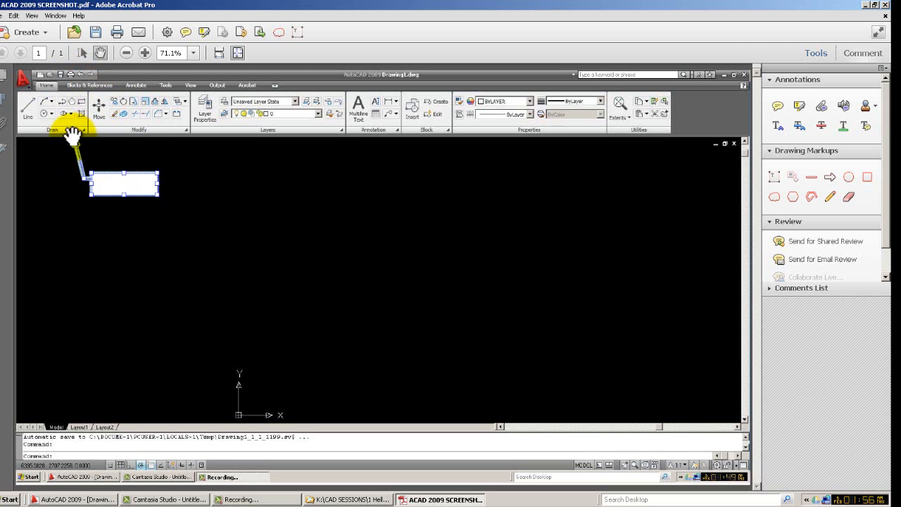
{"action": "left_click_drag", "start_coordinate": [74, 141], "coordinate": [22, 75]}
Step: Label the callout "Application Button" and reduce the box height to fit the text
{"action": "left_click", "coordinate": [113, 184]}
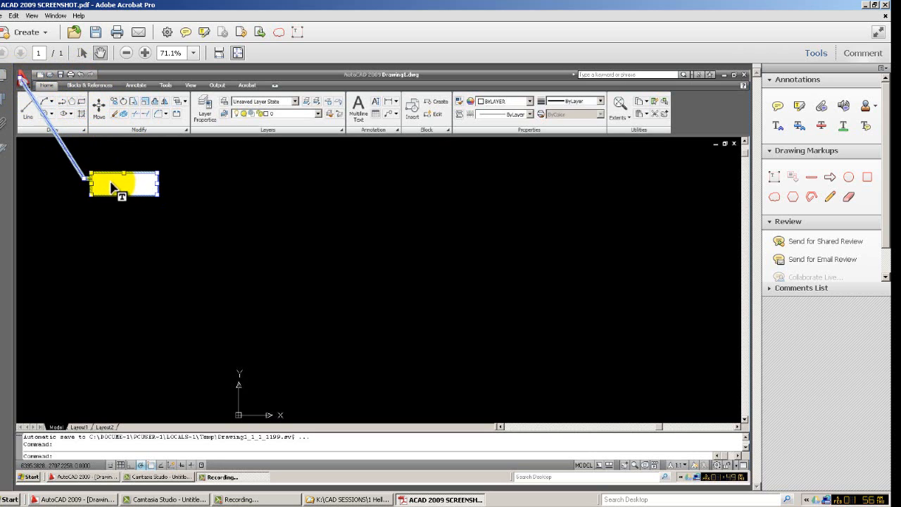
{"action": "double_click", "coordinate": [113, 184]}
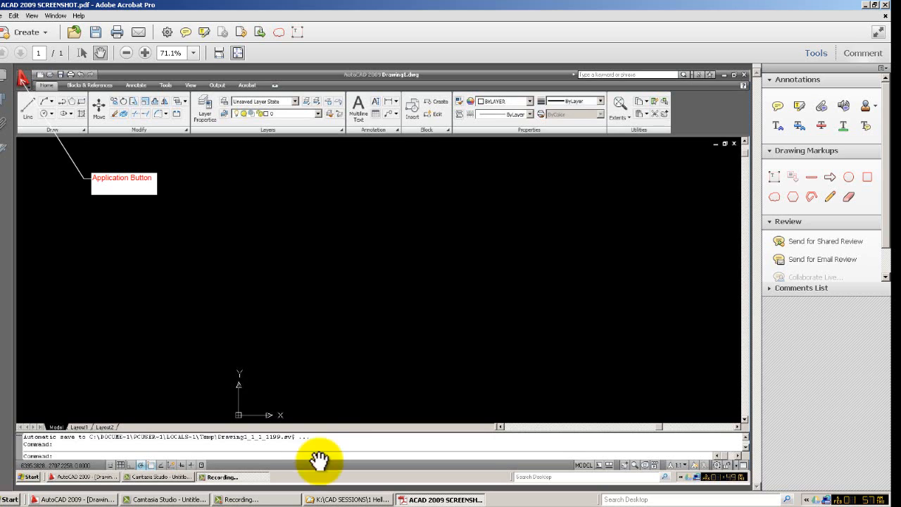
{"action": "left_click", "coordinate": [151, 219]}
{"action": "left_click", "coordinate": [189, 207]}
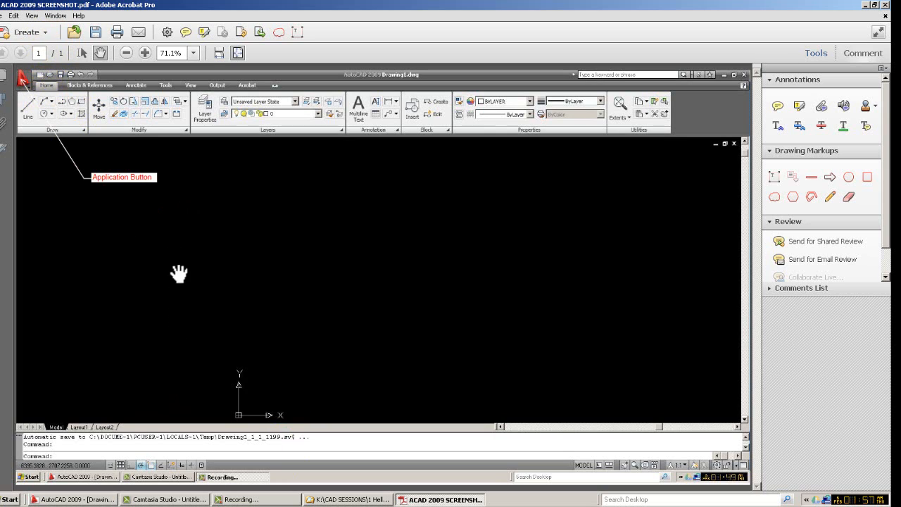
Step: Give the "Application Button" callout a red border, 2 pt thickness and no fill color, and enlarge its text box
{"action": "right_click", "coordinate": [148, 183]}
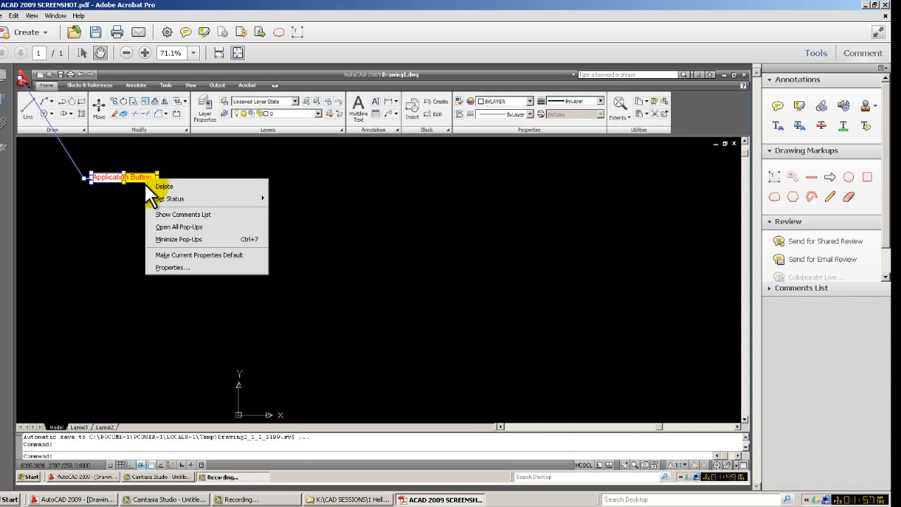
{"action": "left_click", "coordinate": [163, 264]}
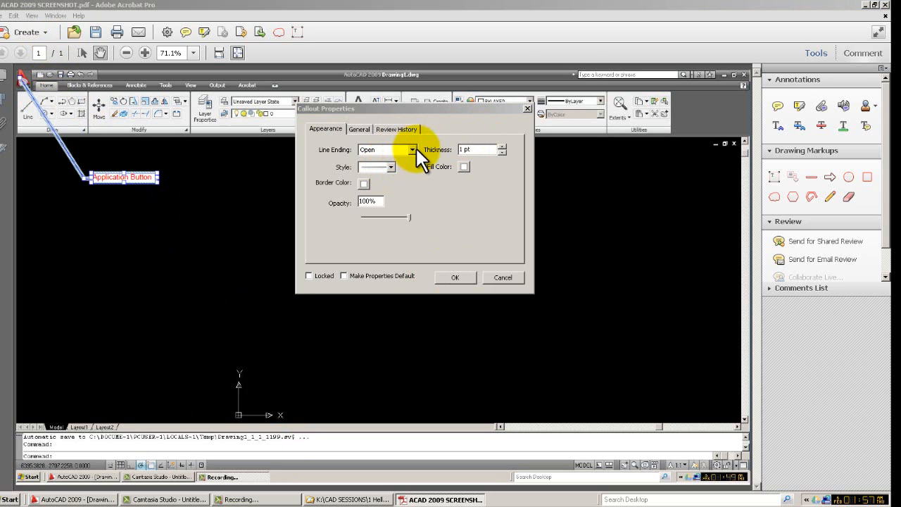
{"action": "left_click", "coordinate": [364, 183]}
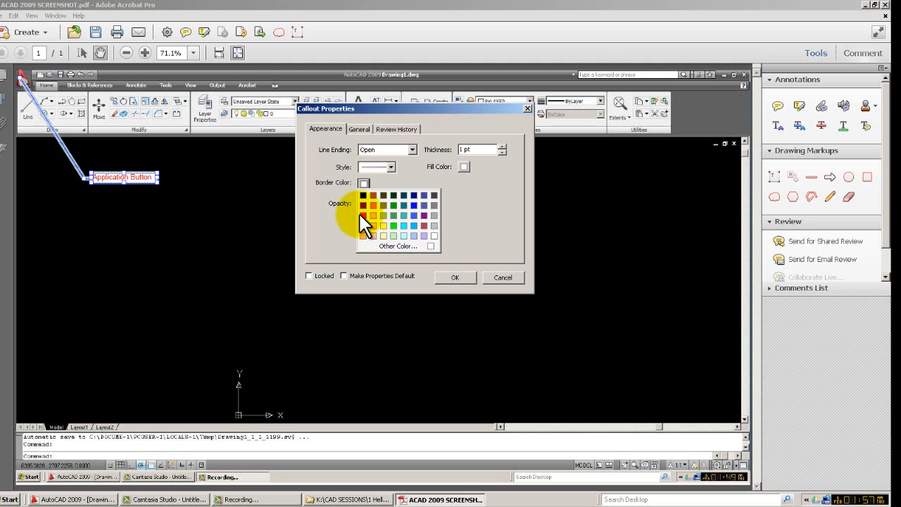
{"action": "left_click", "coordinate": [364, 215]}
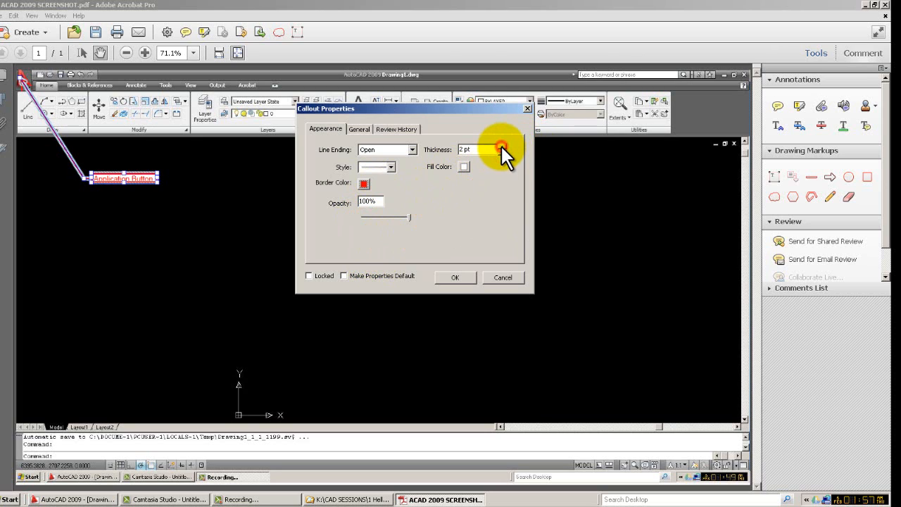
{"action": "left_click", "coordinate": [466, 166]}
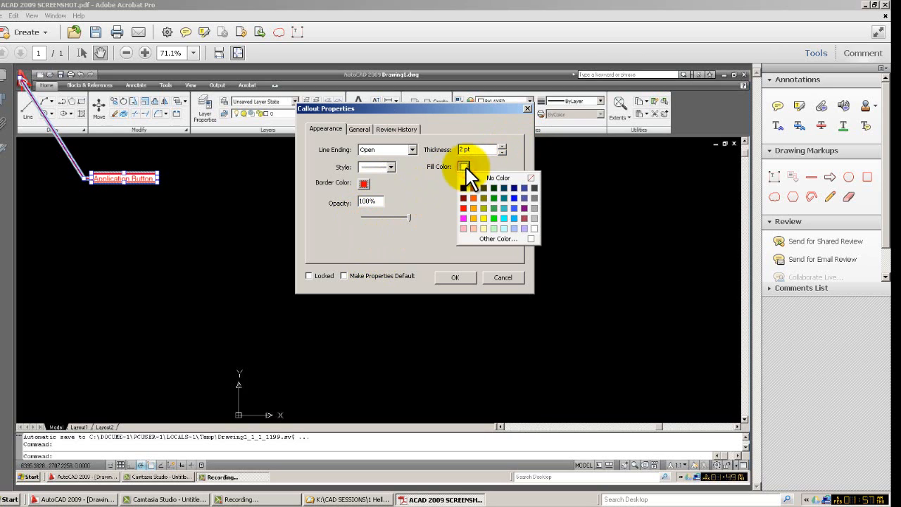
{"action": "left_click", "coordinate": [490, 178]}
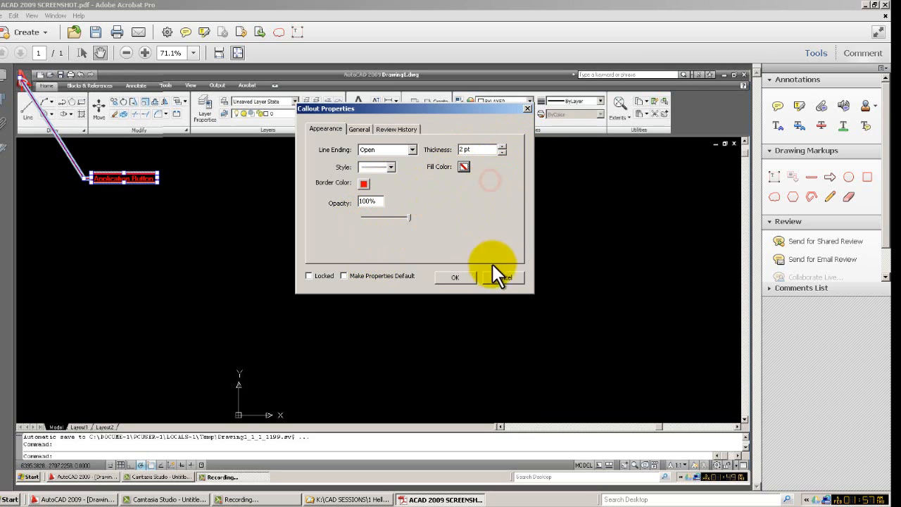
{"action": "left_click", "coordinate": [452, 278]}
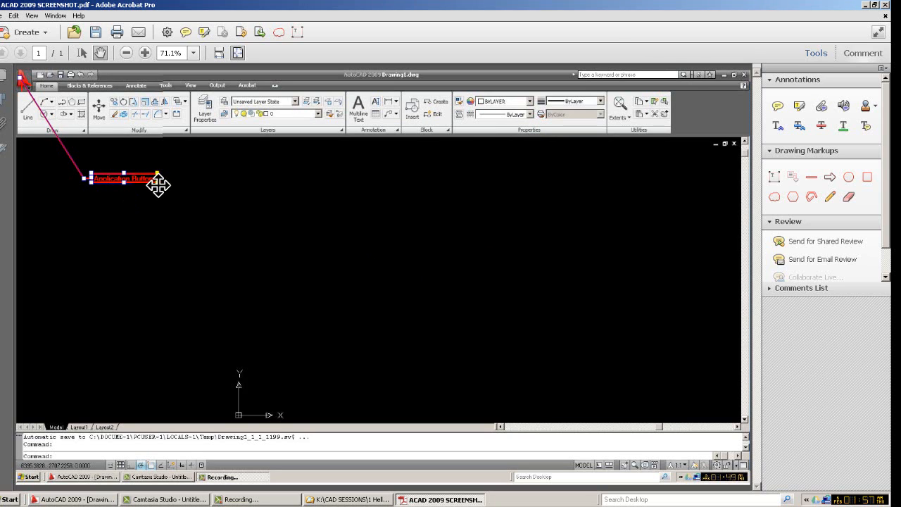
{"action": "left_click_drag", "start_coordinate": [157, 177], "coordinate": [169, 193]}
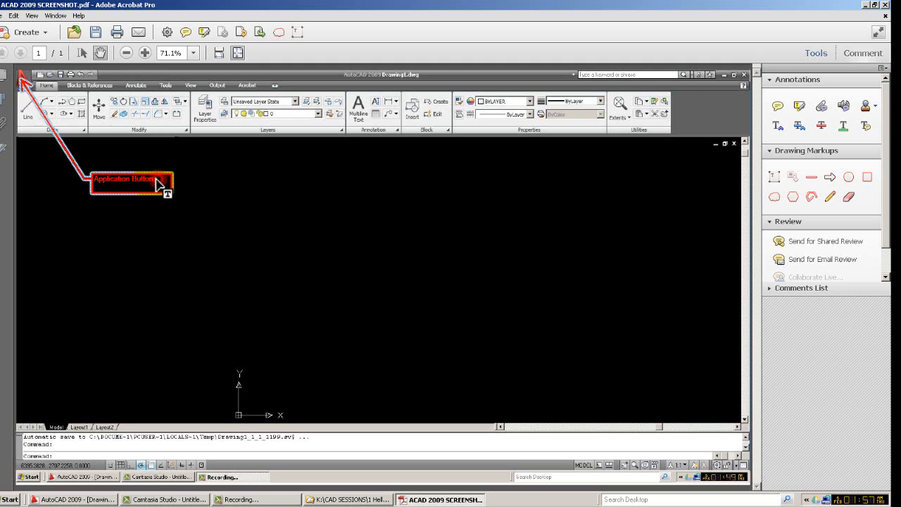
{"action": "double_click", "coordinate": [172, 179]}
{"action": "left_click_drag", "start_coordinate": [154, 178], "coordinate": [89, 175]}
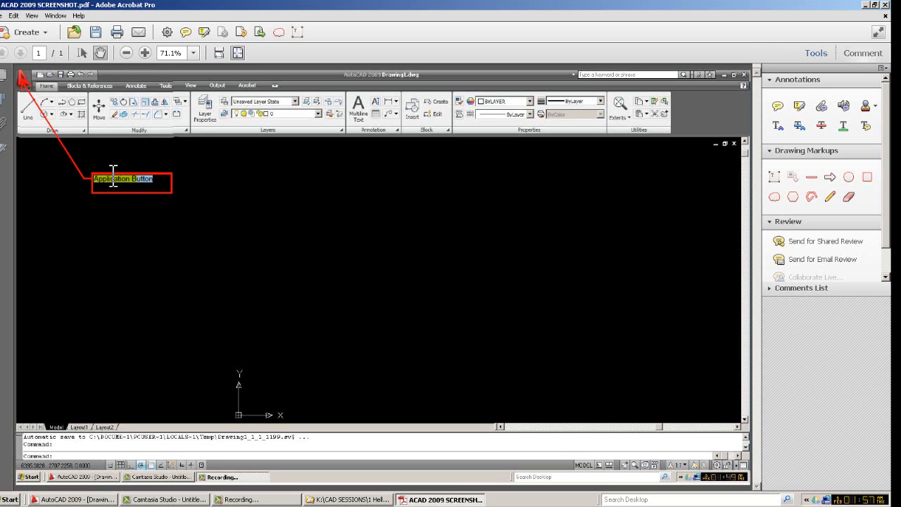
{"action": "right_click", "coordinate": [116, 178]}
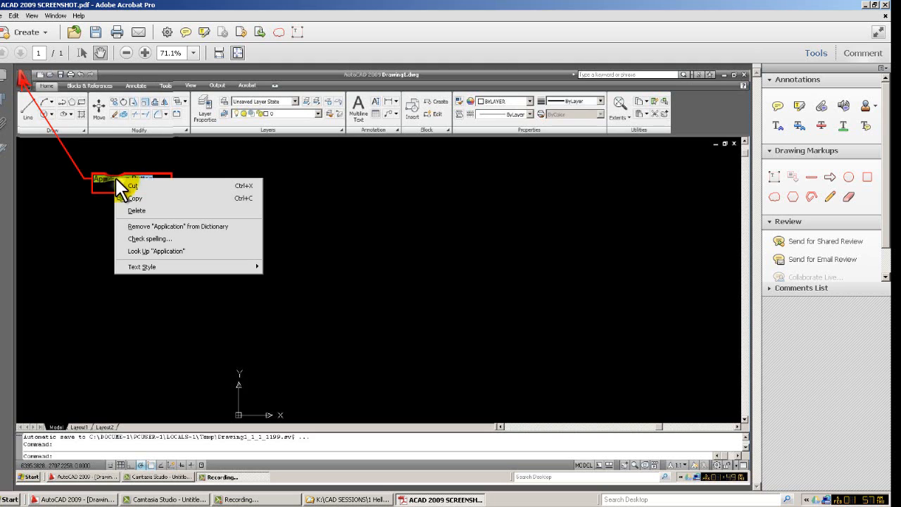
{"action": "left_click", "coordinate": [200, 169]}
Step: Move the callout's text box below the boundary between the Modify and Layers panels
{"action": "left_click", "coordinate": [159, 182]}
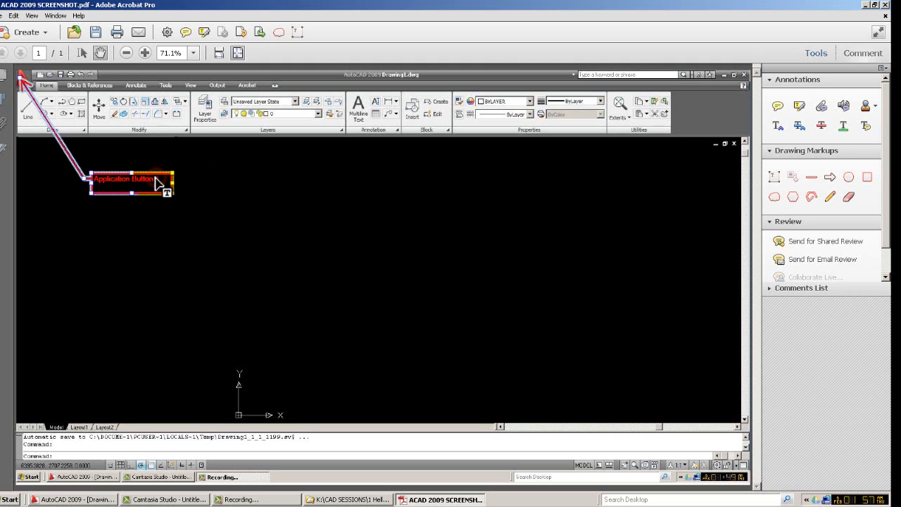
{"action": "left_click_drag", "start_coordinate": [162, 183], "coordinate": [218, 174]}
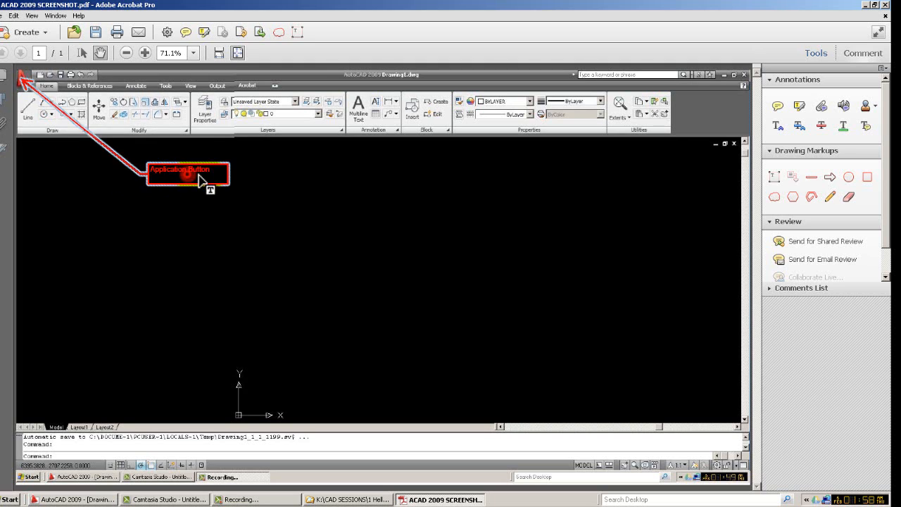
{"action": "left_click", "coordinate": [319, 293]}
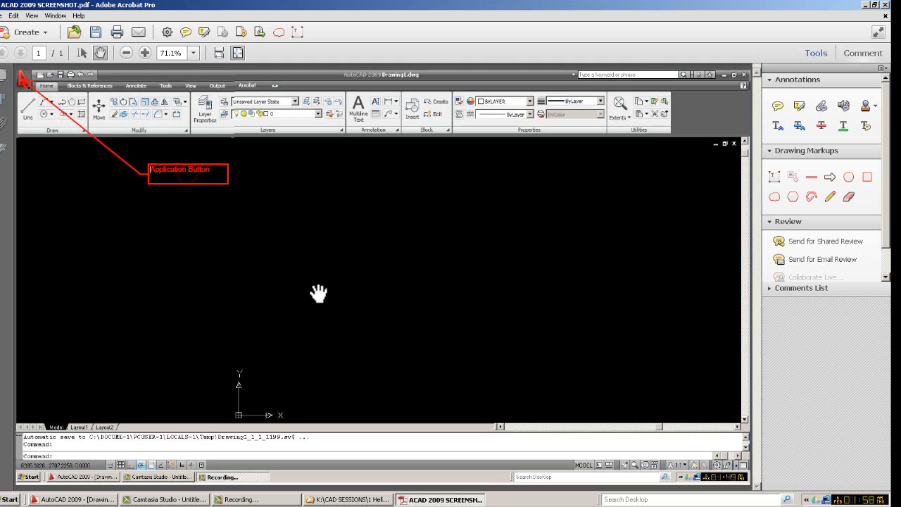
Step: Center the callout's "Application Button" text and set its font size to 14
{"action": "left_click", "coordinate": [215, 175]}
{"action": "left_click", "coordinate": [291, 221]}
{"action": "double_click", "coordinate": [216, 175]}
{"action": "left_click_drag", "start_coordinate": [214, 169], "coordinate": [176, 169]}
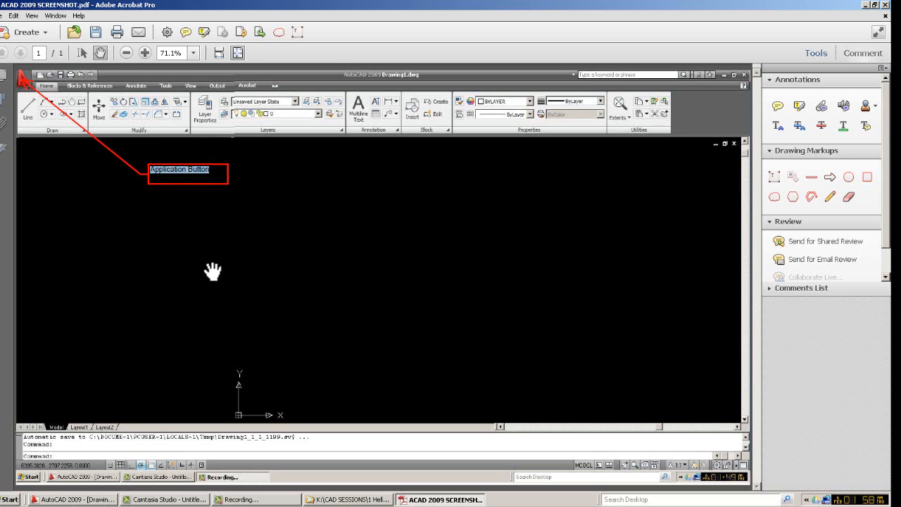
{"action": "key", "text": "ctrl+e"}
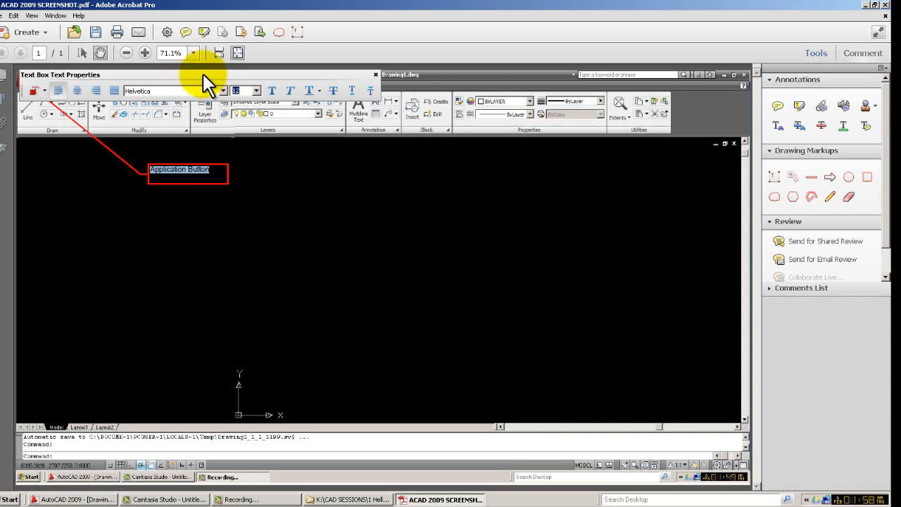
{"action": "left_click_drag", "start_coordinate": [203, 73], "coordinate": [512, 173]}
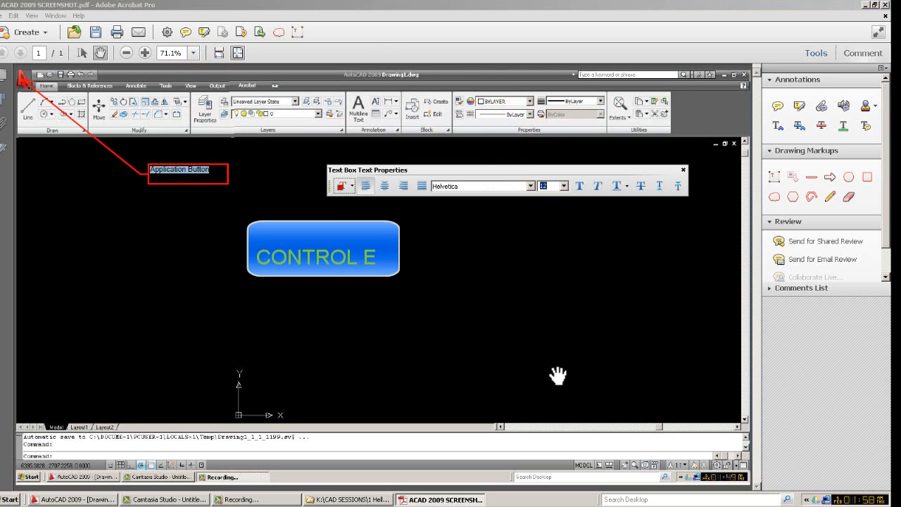
{"action": "left_click", "coordinate": [388, 189]}
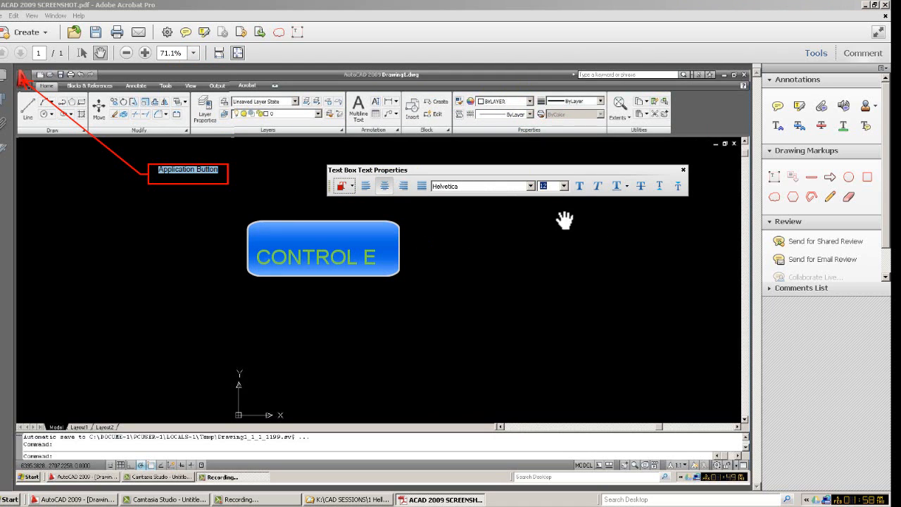
{"action": "left_click", "coordinate": [560, 191]}
{"action": "left_click", "coordinate": [564, 185]}
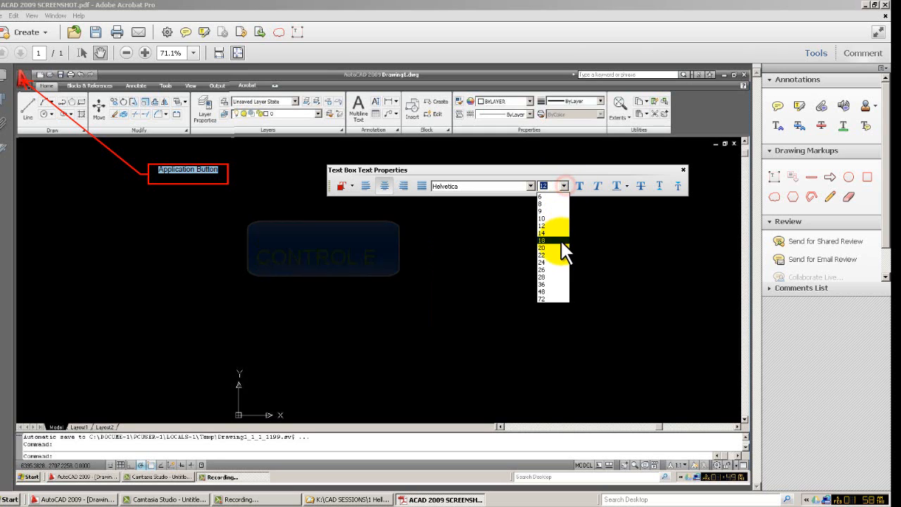
{"action": "left_click", "coordinate": [557, 232]}
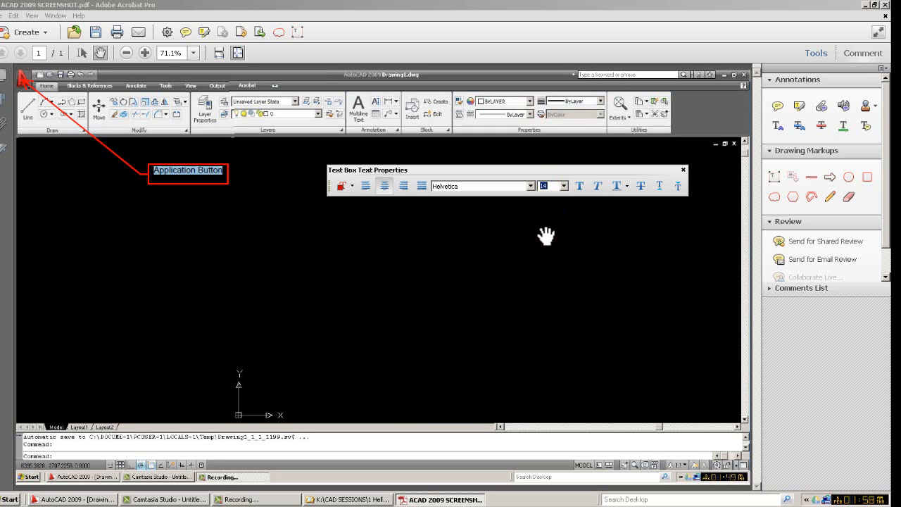
Step: Reduce the callout box's height to fit its single line of text
{"action": "left_click", "coordinate": [197, 187]}
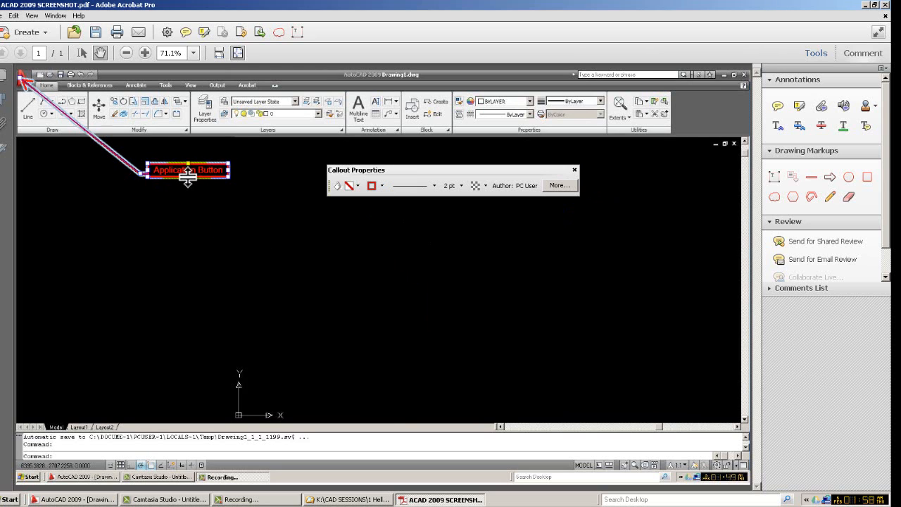
{"action": "right_click", "coordinate": [192, 190]}
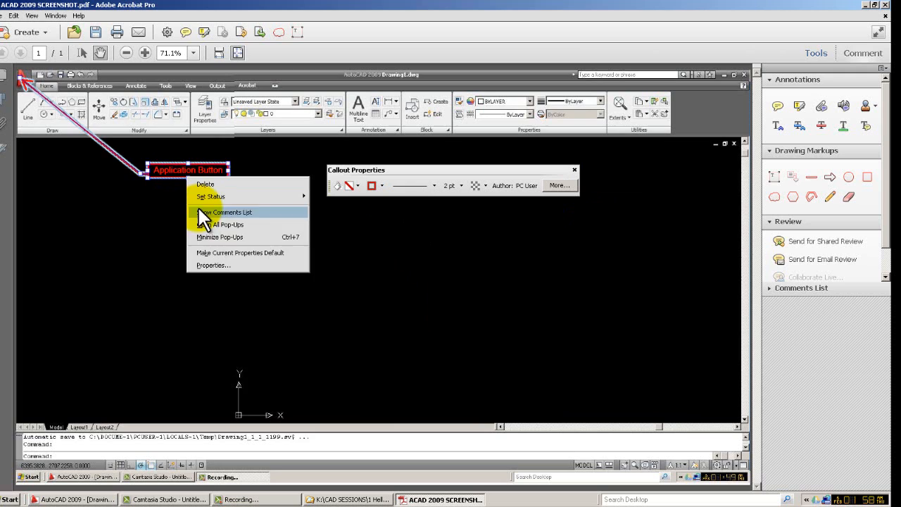
{"action": "left_click", "coordinate": [451, 368]}
{"action": "left_click", "coordinate": [269, 240]}
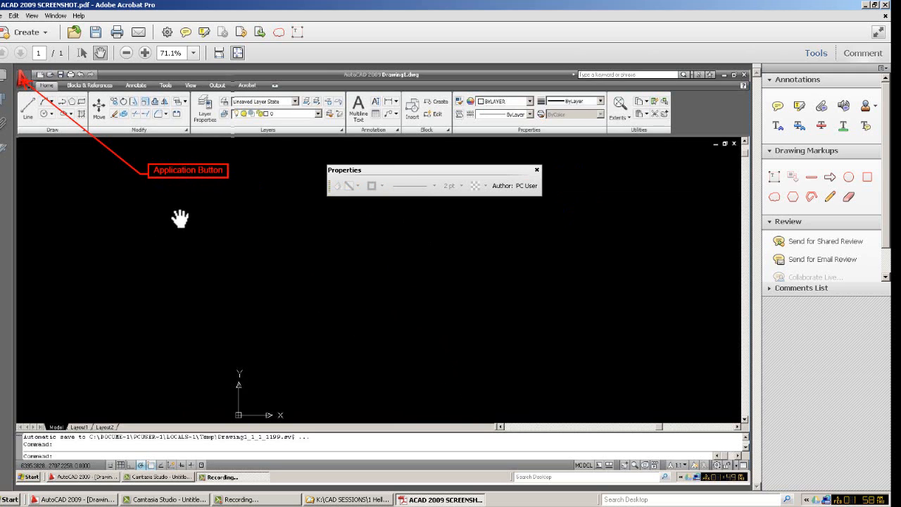
Step: Stretch the callout's text box taller and return it to the height of its text
{"action": "left_click", "coordinate": [200, 182]}
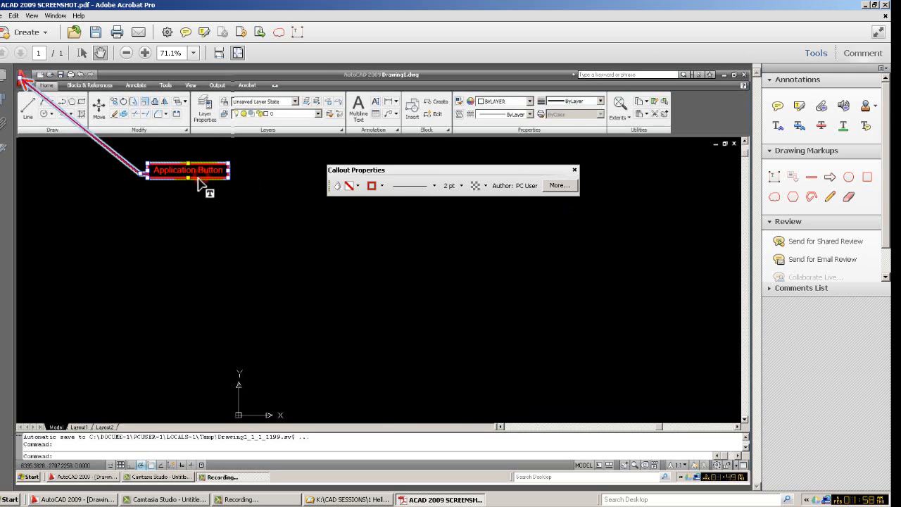
{"action": "left_click_drag", "start_coordinate": [188, 177], "coordinate": [211, 203]}
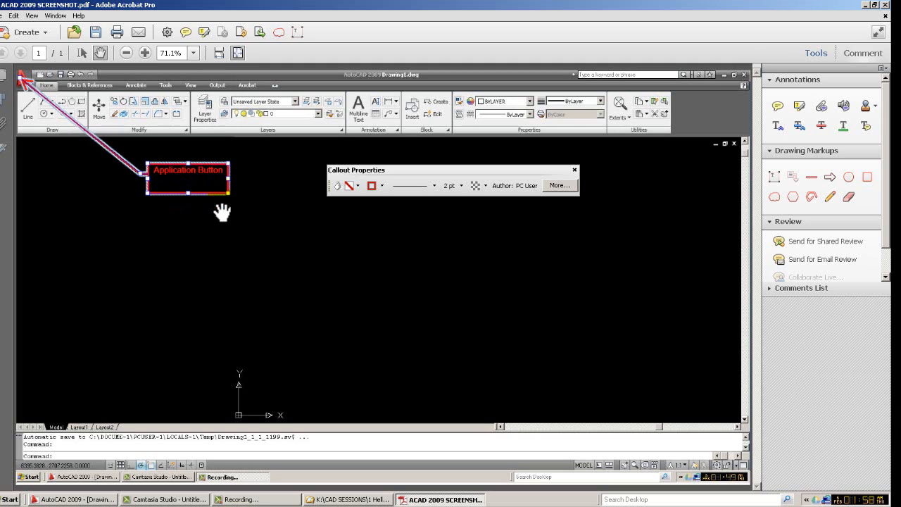
{"action": "left_click", "coordinate": [191, 236]}
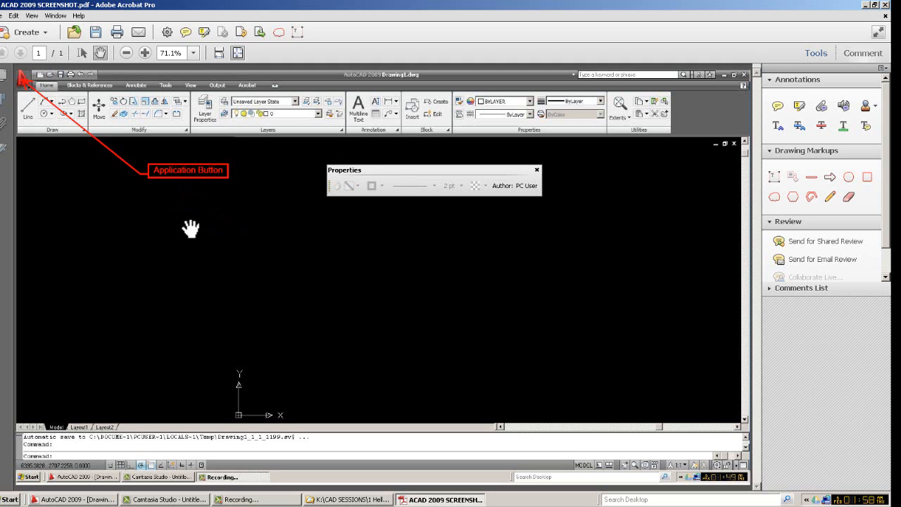
Step: Move the callout box into the black area below the Draw panel and place its arrow tip just under the red AutoCAD logo
{"action": "left_click", "coordinate": [196, 174]}
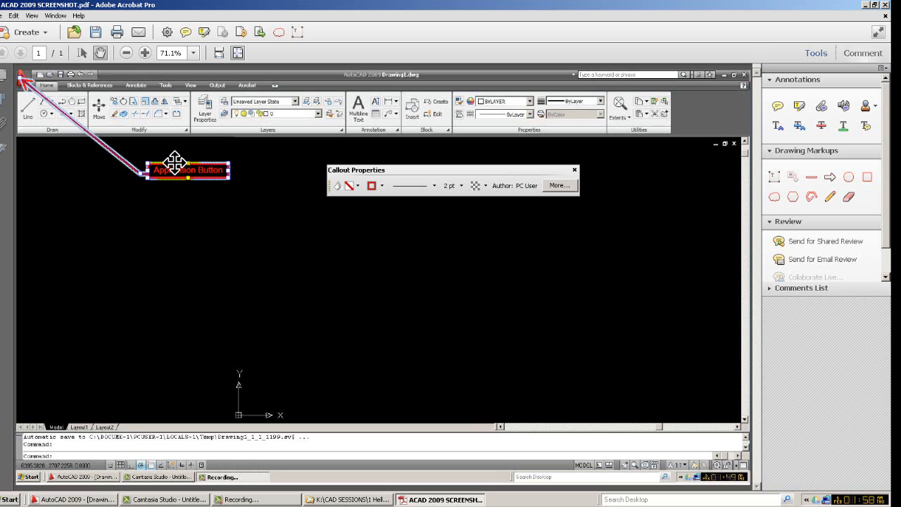
{"action": "left_click_drag", "start_coordinate": [175, 161], "coordinate": [73, 157]}
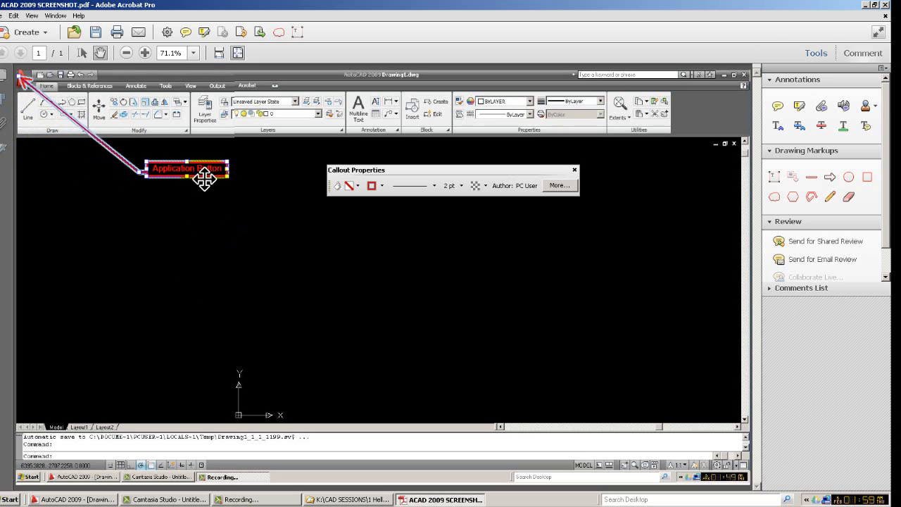
{"action": "left_click_drag", "start_coordinate": [194, 162], "coordinate": [85, 192]}
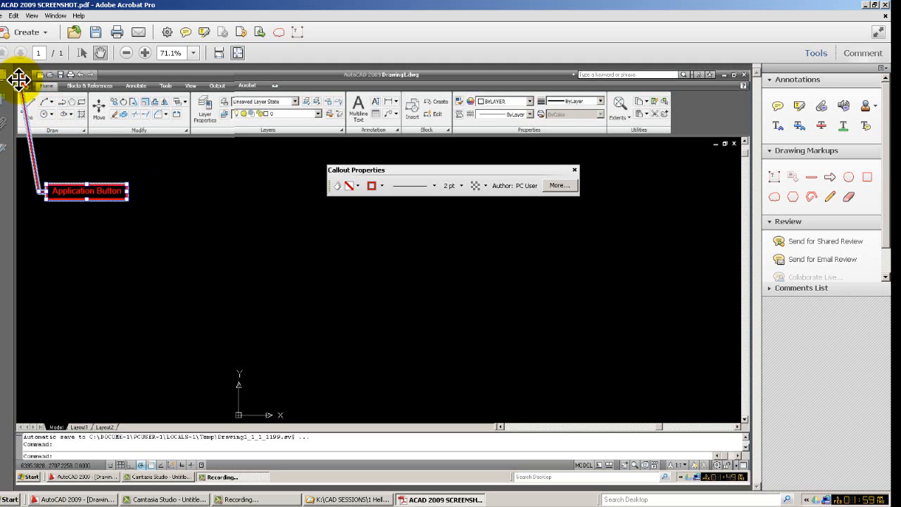
{"action": "left_click_drag", "start_coordinate": [19, 77], "coordinate": [25, 85]}
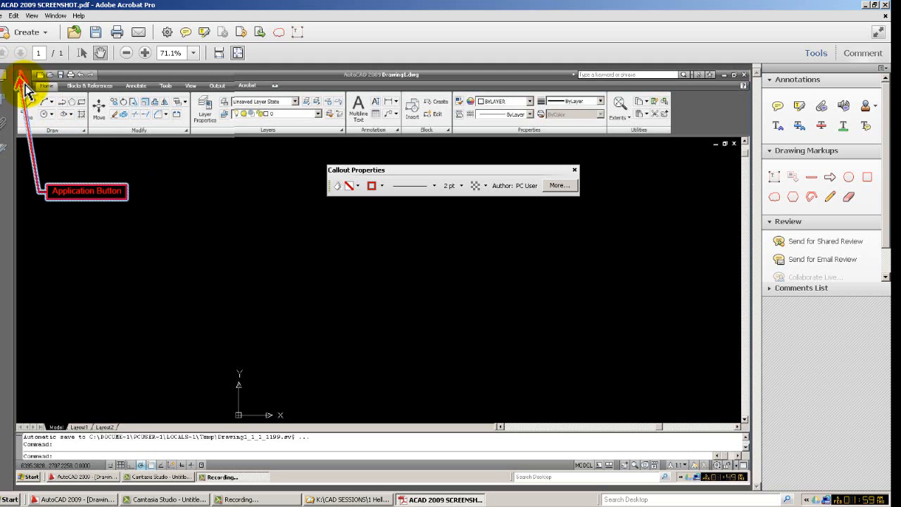
{"action": "left_click", "coordinate": [210, 265]}
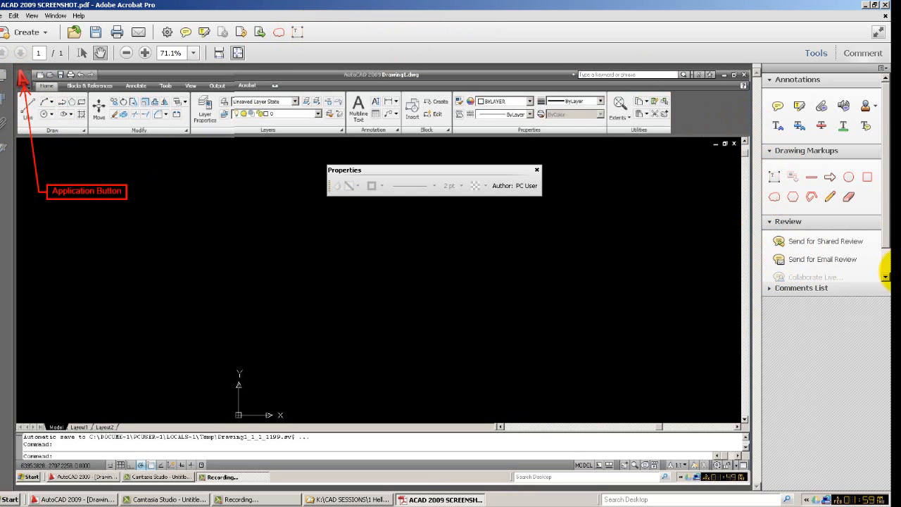
Step: Add the text callout tool to the Quick Tools
{"action": "right_click", "coordinate": [790, 179]}
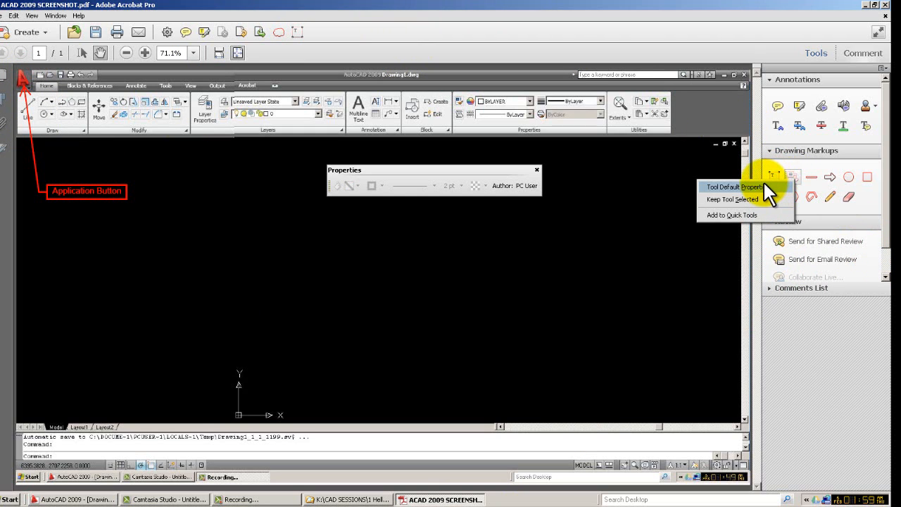
{"action": "left_click", "coordinate": [759, 216]}
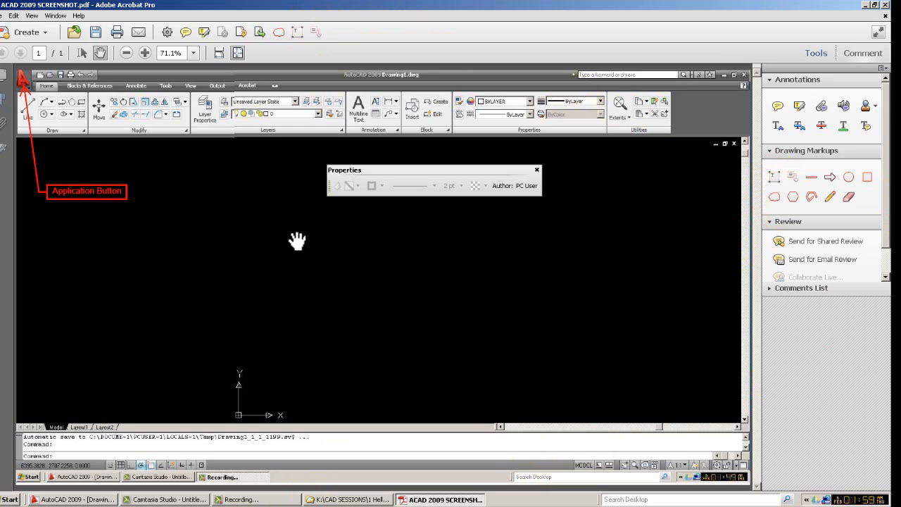
Step: Place a new, empty text callout in the lower right part of the screenshot's black drawing area
{"action": "left_click", "coordinate": [314, 32]}
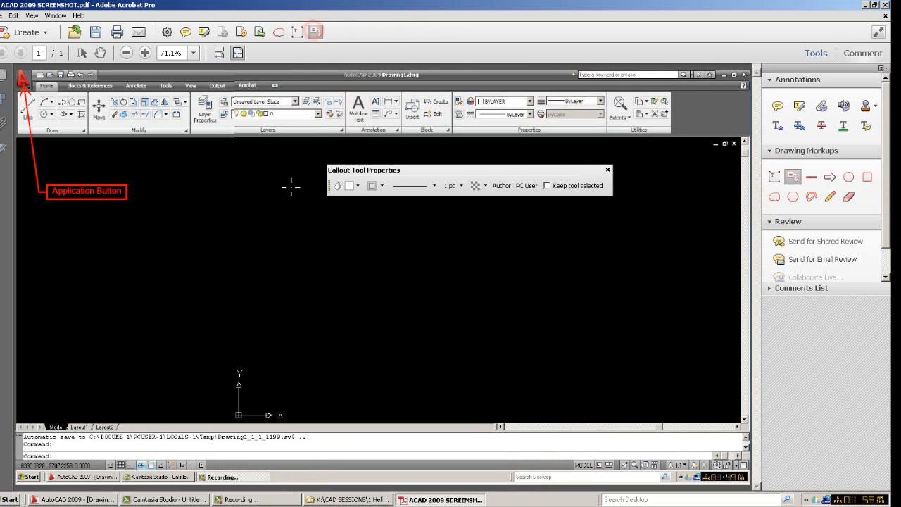
{"action": "right_click", "coordinate": [289, 121]}
{"action": "left_click", "coordinate": [453, 210]}
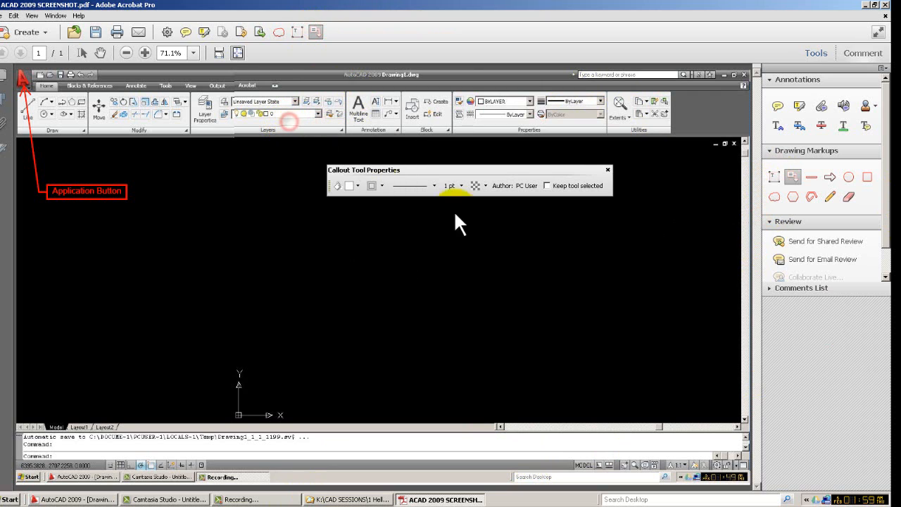
{"action": "left_click", "coordinate": [534, 339]}
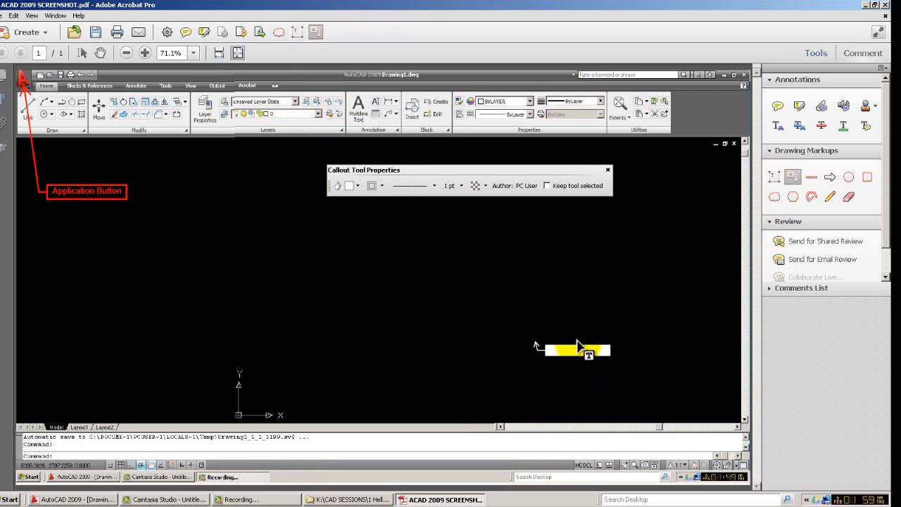
{"action": "key", "text": "Escape"}
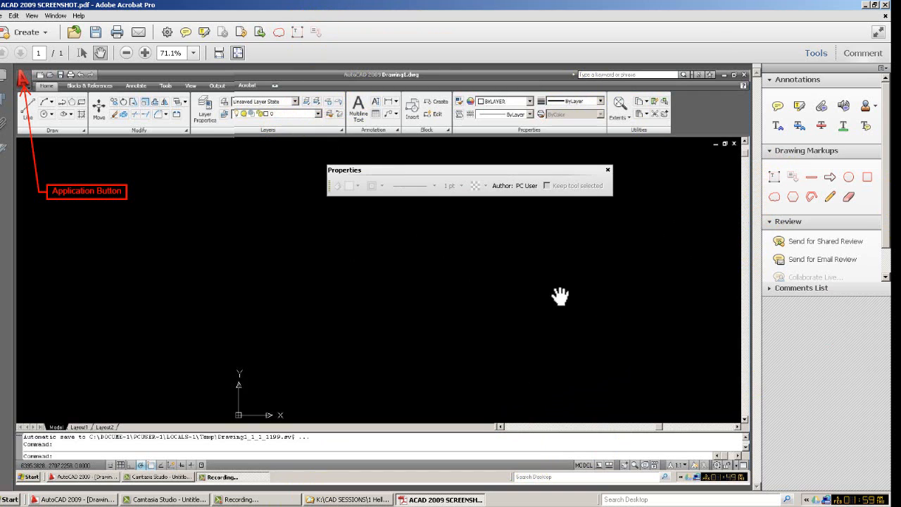
{"action": "left_click", "coordinate": [314, 30]}
{"action": "left_click", "coordinate": [278, 121]}
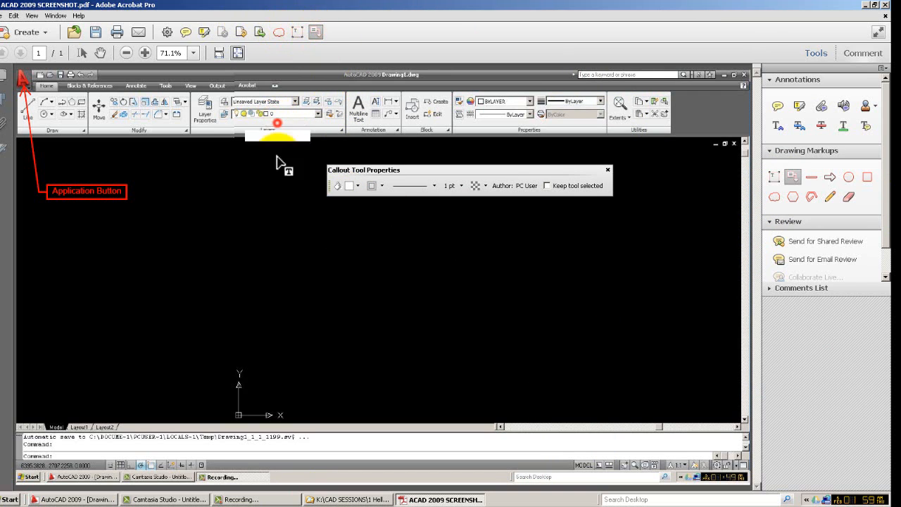
{"action": "left_click", "coordinate": [322, 206]}
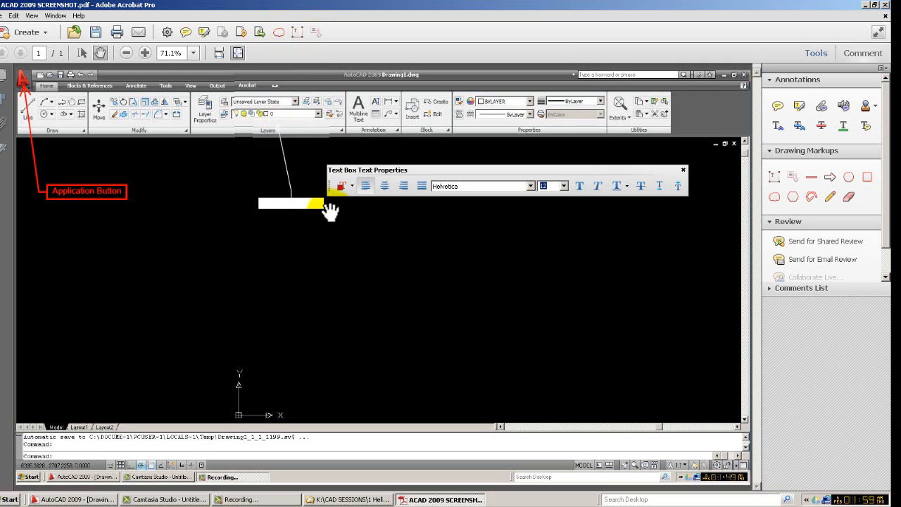
{"action": "left_click", "coordinate": [300, 203]}
{"action": "right_click", "coordinate": [252, 264]}
{"action": "left_click", "coordinate": [238, 250]}
{"action": "left_click", "coordinate": [296, 208]}
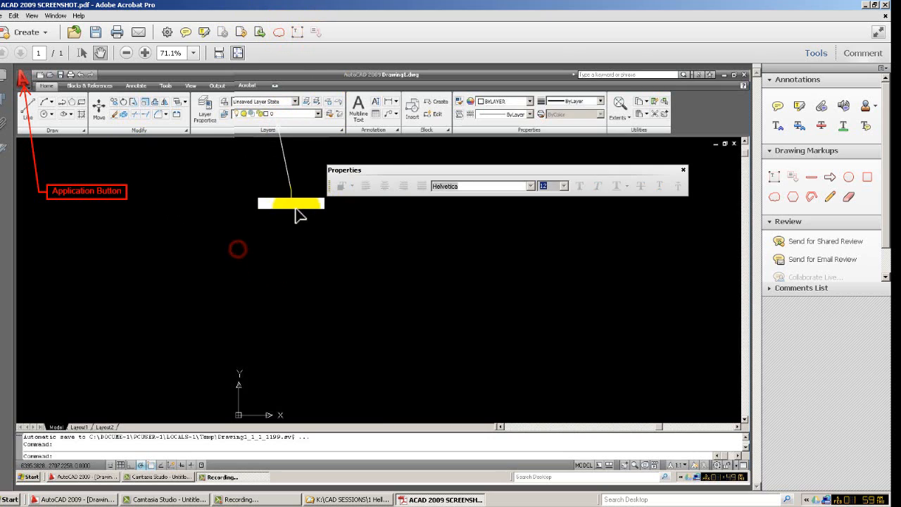
{"action": "key", "text": "Delete"}
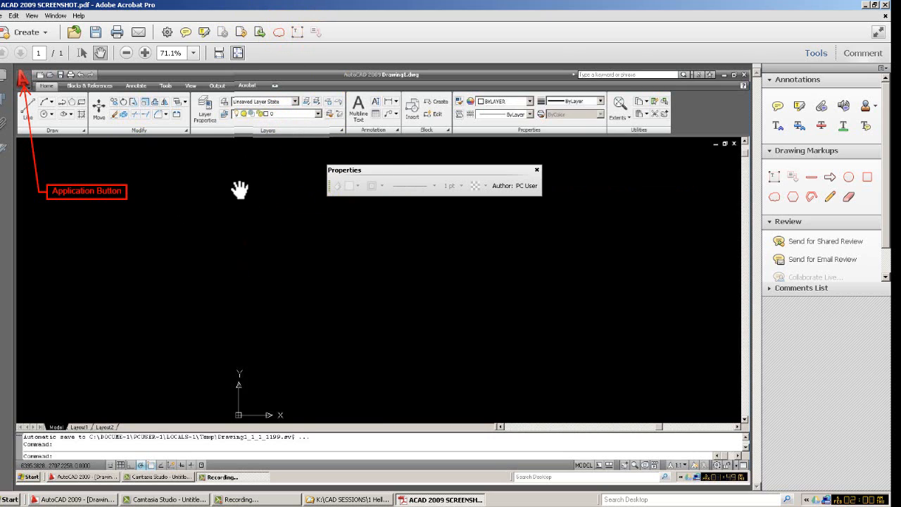
Step: Make the current properties of the Application Button callout the default for new callouts
{"action": "right_click", "coordinate": [109, 198]}
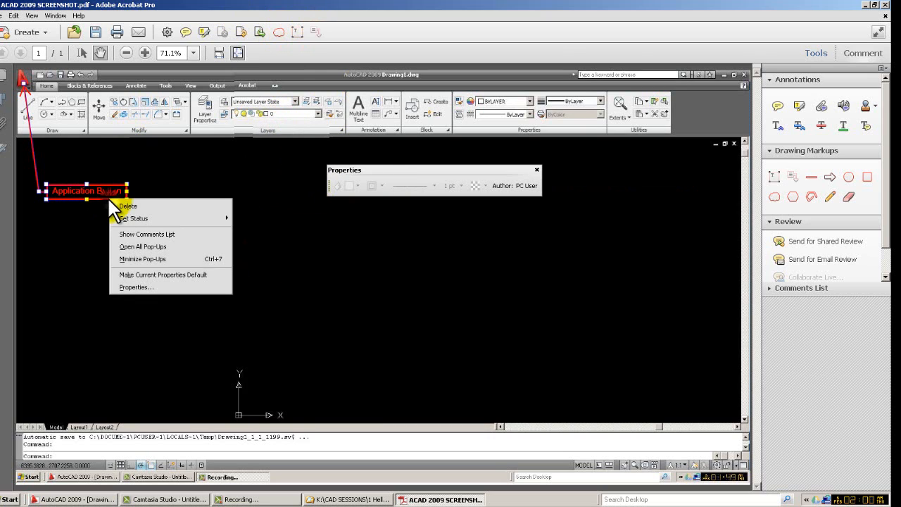
{"action": "left_click", "coordinate": [131, 275]}
{"action": "left_click", "coordinate": [145, 278]}
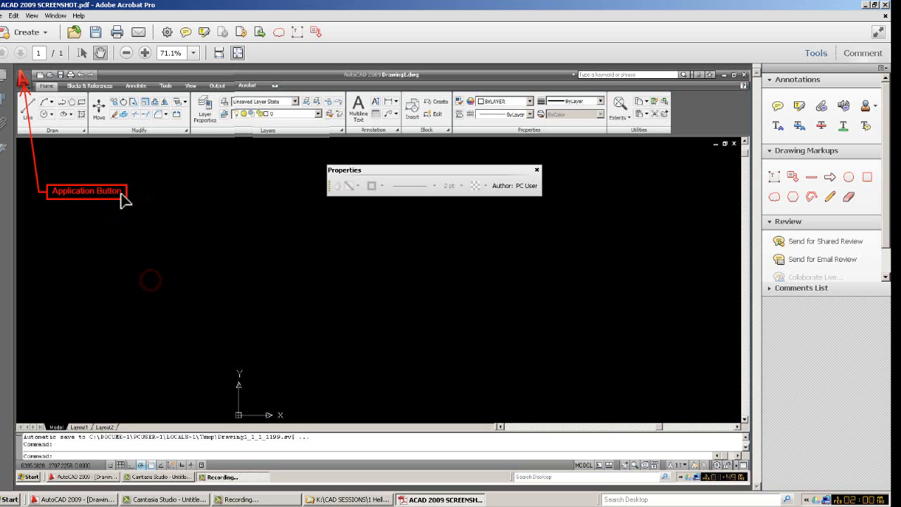
Step: Shift the Application Button callout box a little to the right, keeping its arrow on the red logo, and close the Properties toolbar
{"action": "left_click_drag", "start_coordinate": [124, 193], "coordinate": [156, 190]}
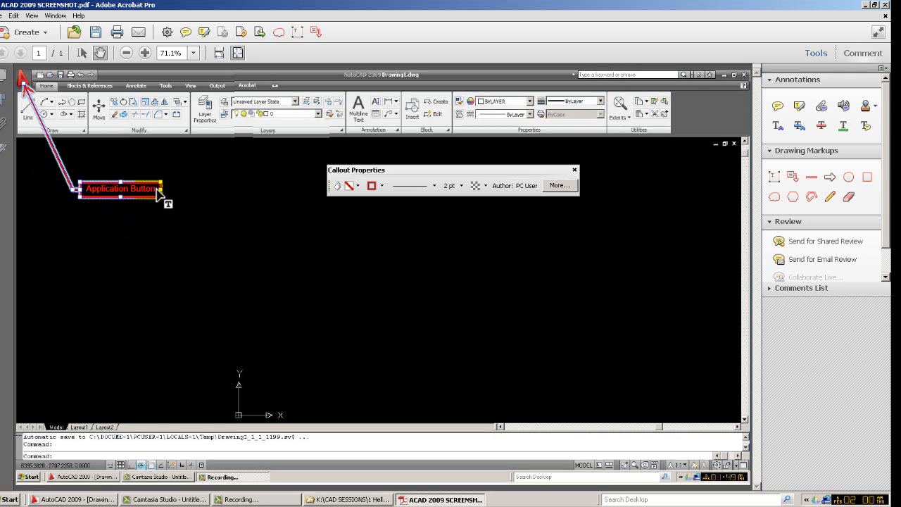
{"action": "left_click", "coordinate": [563, 248]}
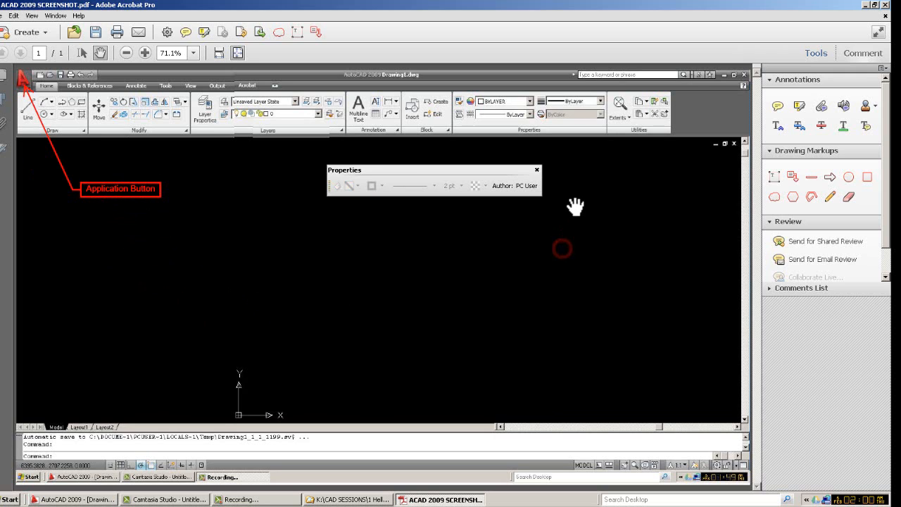
{"action": "left_click", "coordinate": [538, 169]}
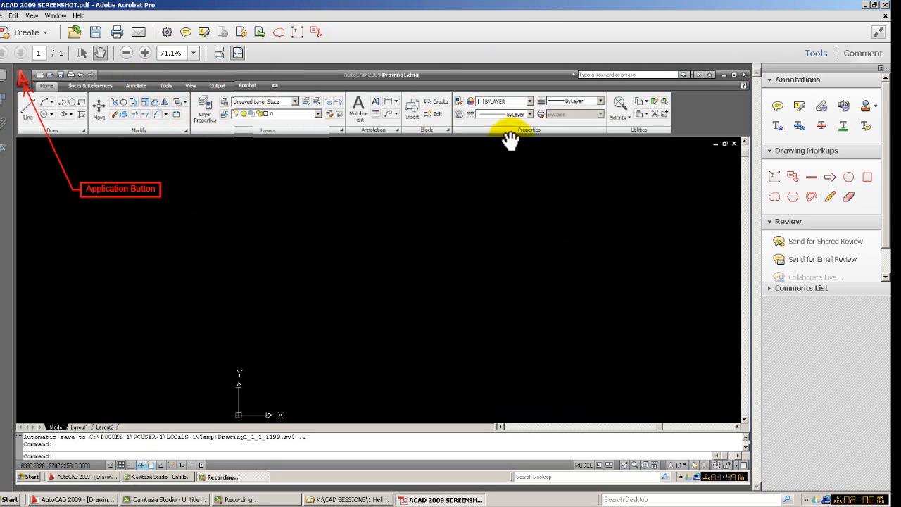
Step: Add a callout reading "Ribbon" in the black area below the Layers panel, with its arrow tip on that panel
{"action": "left_click", "coordinate": [315, 31]}
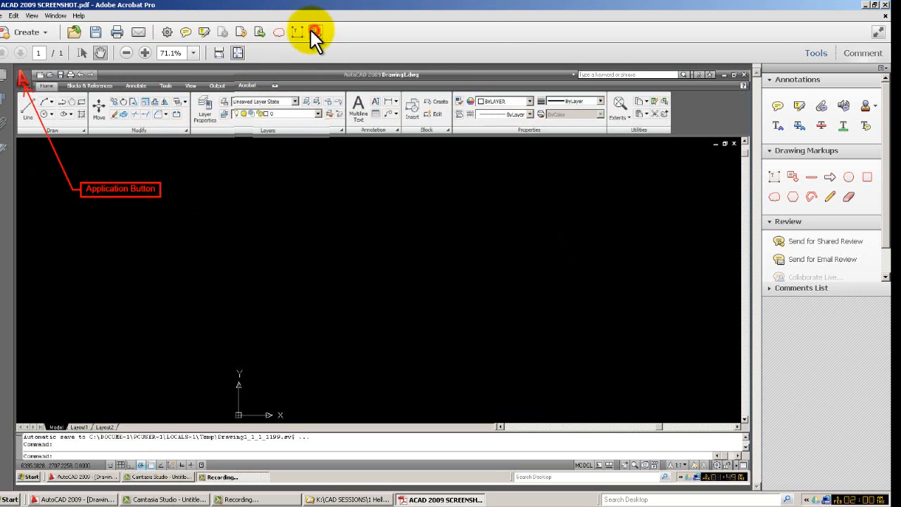
{"action": "mouse_move", "coordinate": [284, 121]}
{"action": "left_mouse_down"}
{"action": "mouse_move", "coordinate": [296, 161]}
{"action": "mouse_move", "coordinate": [344, 201]}
{"action": "left_mouse_up"}
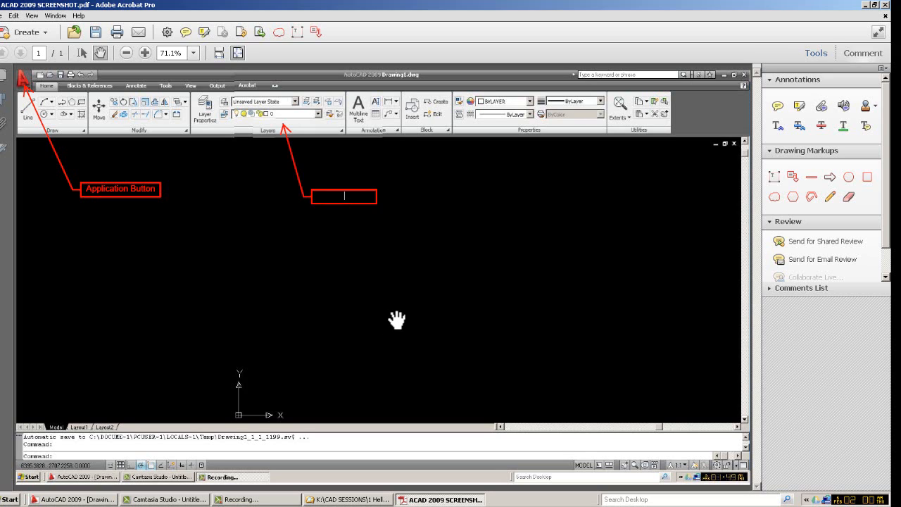
{"action": "type", "text": "Ribbon"}
{"action": "left_click", "coordinate": [380, 246]}
{"action": "left_click", "coordinate": [442, 207]}
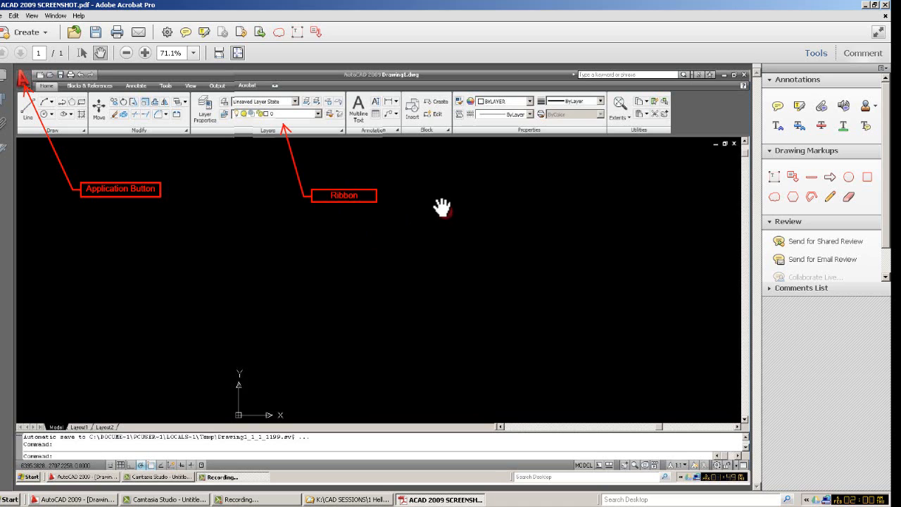
{"action": "left_click", "coordinate": [386, 219]}
Step: Add a callout reading "Model Tab" in the lower part of the black drawing area, with its arrow tip on the screenshot's Model tab
{"action": "left_click", "coordinate": [315, 33]}
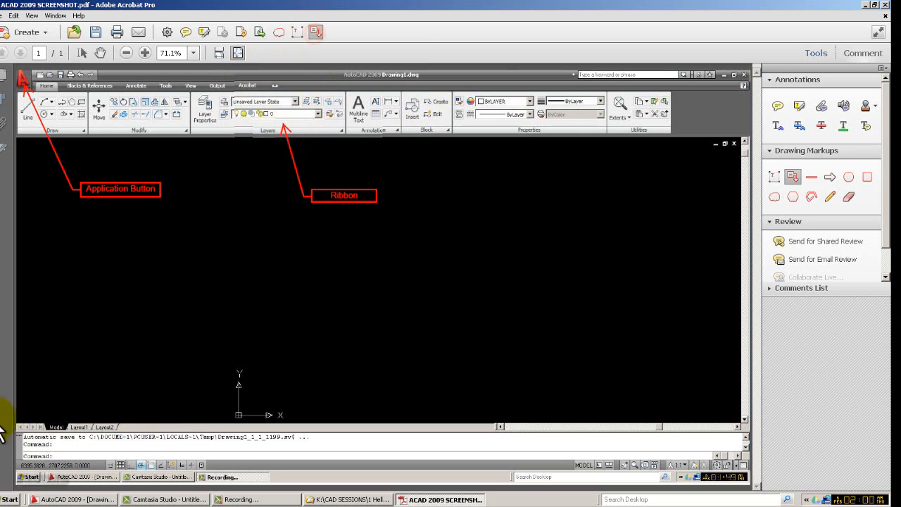
{"action": "left_click", "coordinate": [58, 421]}
{"action": "left_click", "coordinate": [122, 330]}
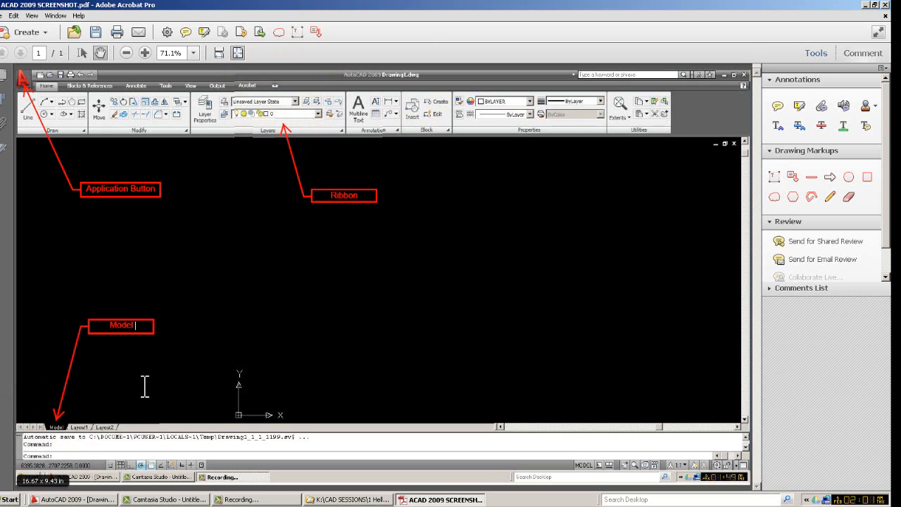
{"action": "type", "text": "Model e"}
{"action": "key", "text": "BackSpace"}
{"action": "key", "text": "BackSpace"}
{"action": "key", "text": "BackSpace"}
{"action": "type", "text": "Tab"}
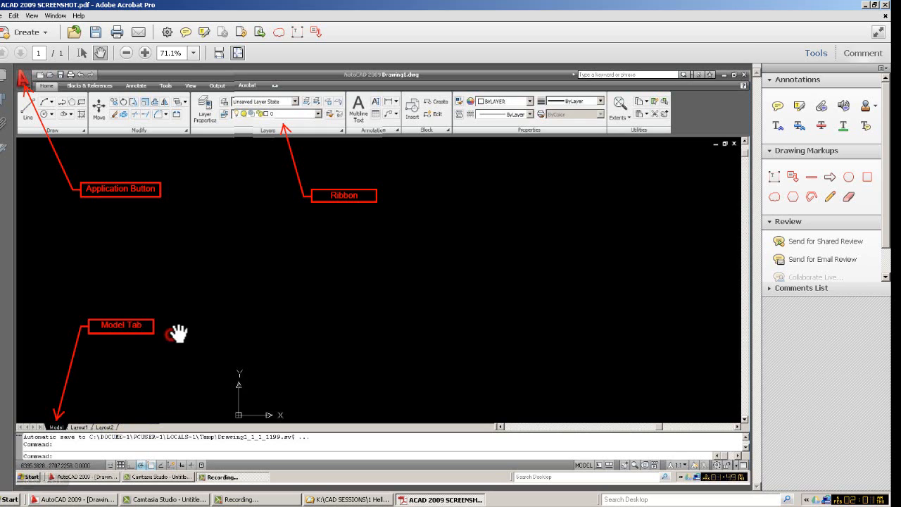
{"action": "left_click", "coordinate": [306, 369]}
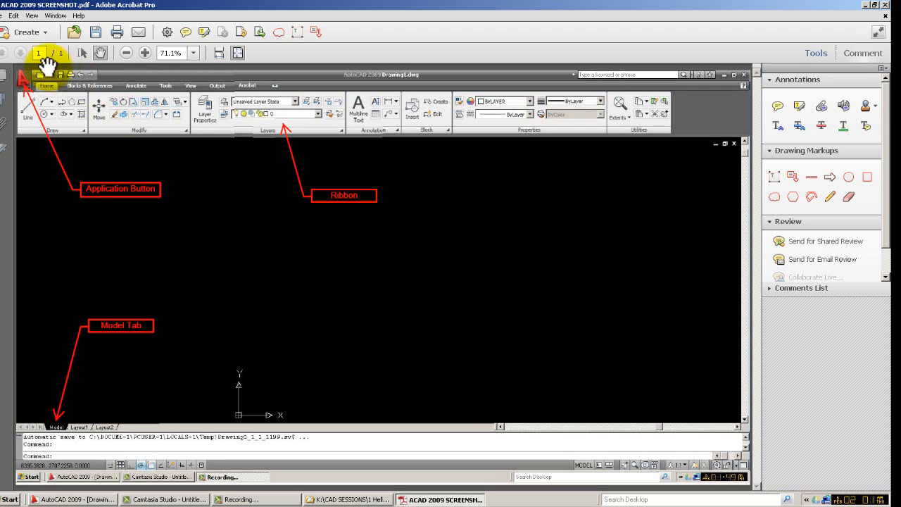
Step: Start saving the labelled PDF under a new name and choose the folder CAD SESSIONS\1 Hello AutoCAD on drive K: as its location
{"action": "left_click", "coordinate": [2, 19]}
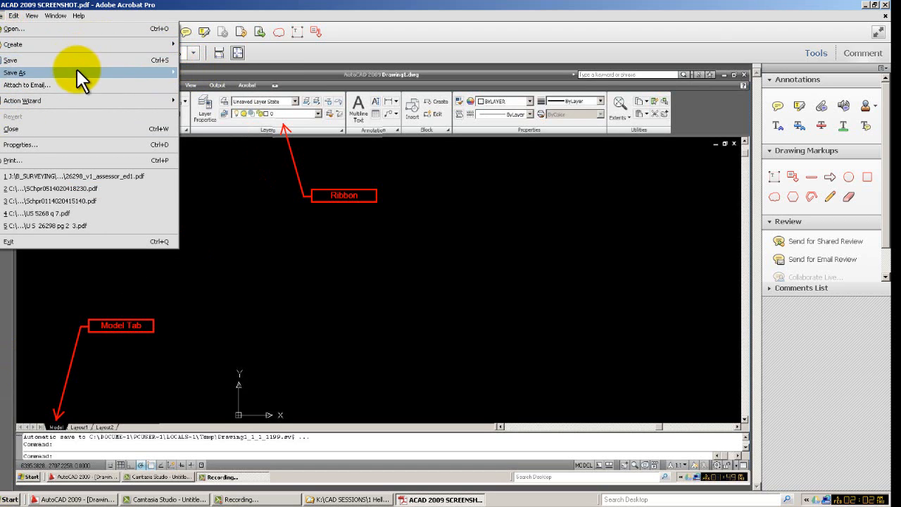
{"action": "mouse_move", "coordinate": [80, 71]}
{"action": "left_click", "coordinate": [196, 72]}
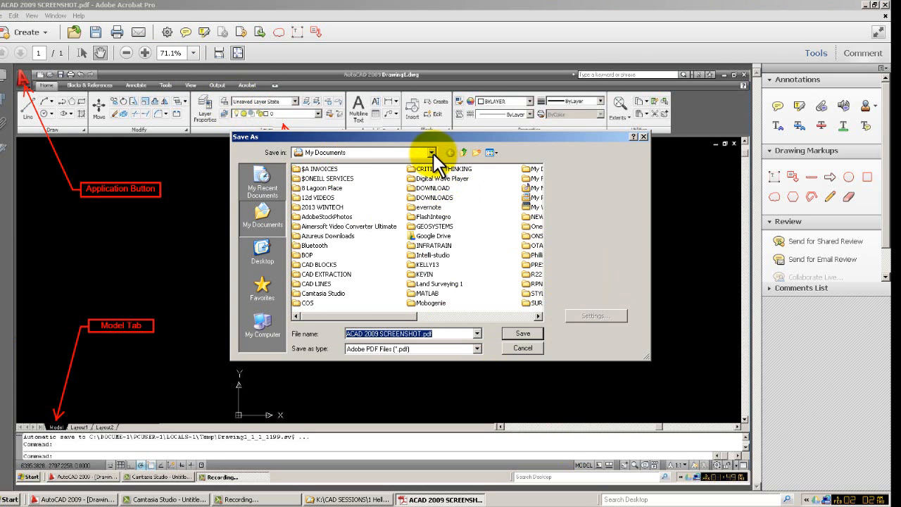
{"action": "left_click", "coordinate": [431, 151]}
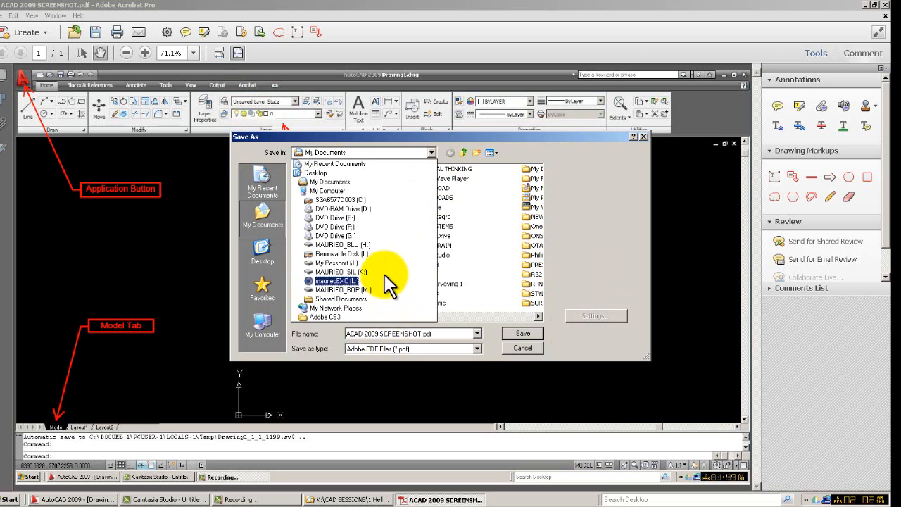
{"action": "left_click", "coordinate": [374, 273]}
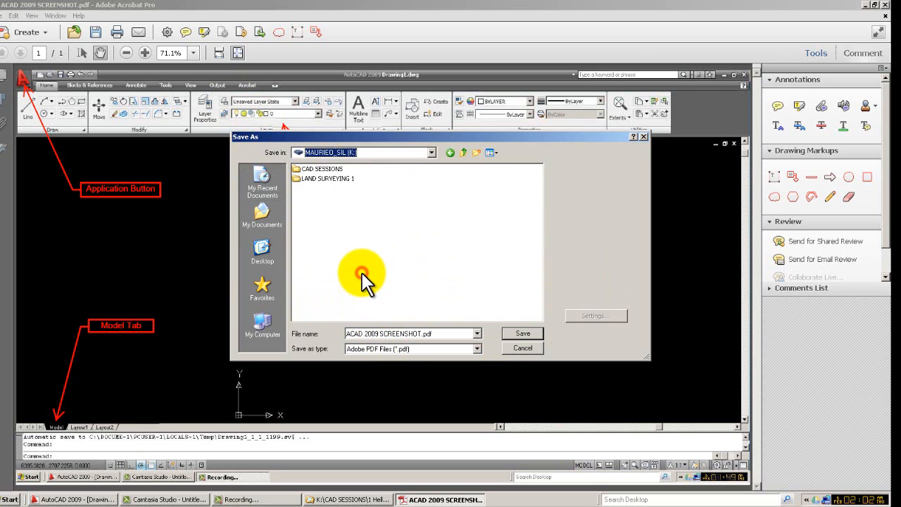
{"action": "double_click", "coordinate": [321, 168]}
{"action": "double_click", "coordinate": [317, 178]}
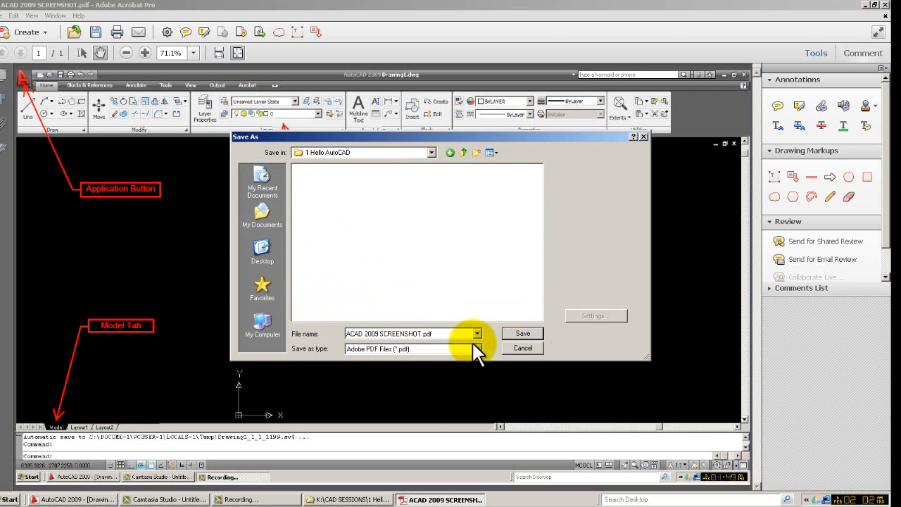
Step: Name the file "ACAD 2009 SCREENSHOT& LABELS.pdf" and save it
{"action": "left_click", "coordinate": [421, 334]}
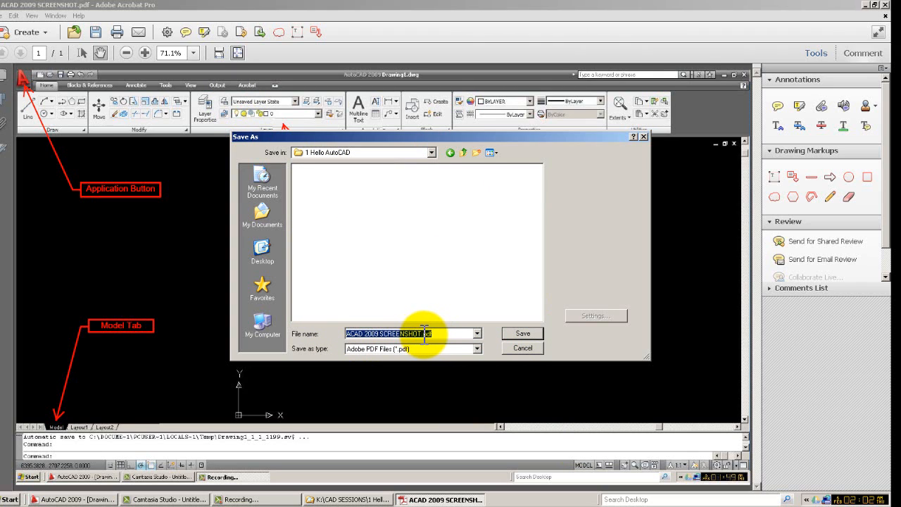
{"action": "left_click", "coordinate": [421, 333]}
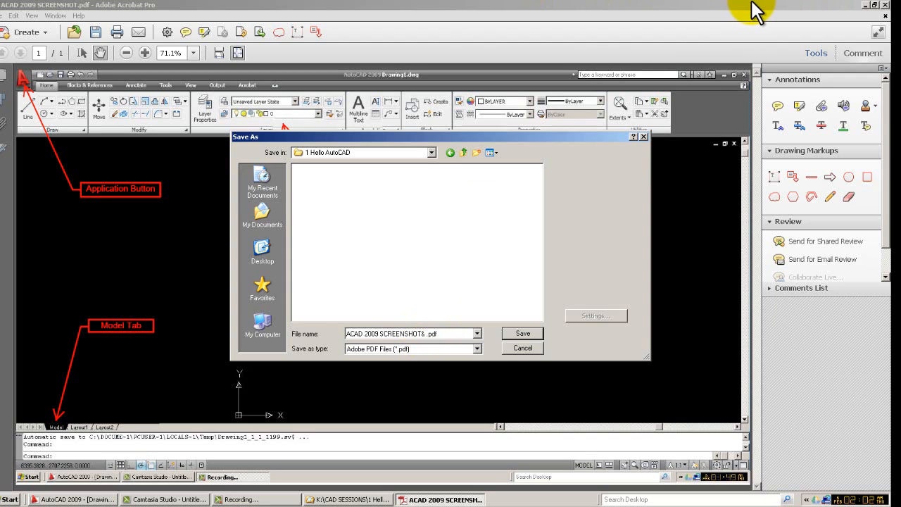
{"action": "type", "text": "LD"}
{"action": "key", "text": "BackSpace"}
{"action": "type", "text": "S"}
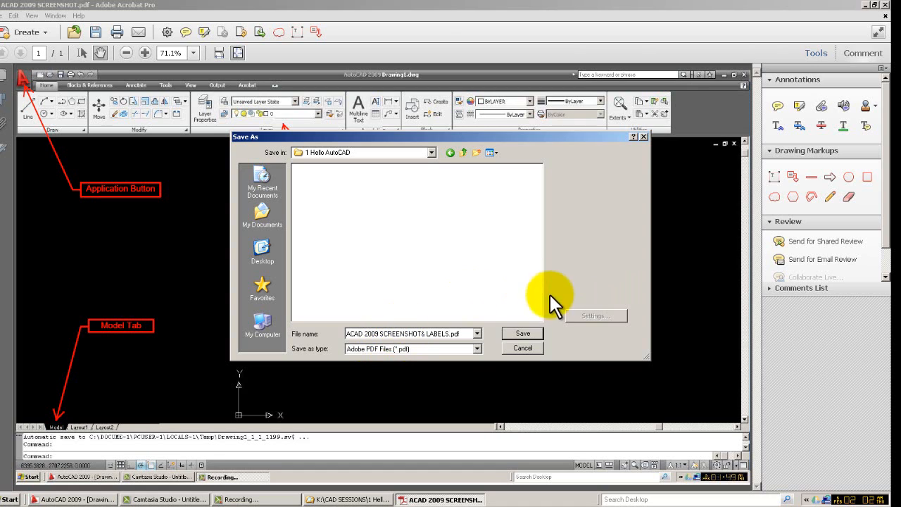
{"action": "left_click", "coordinate": [523, 332]}
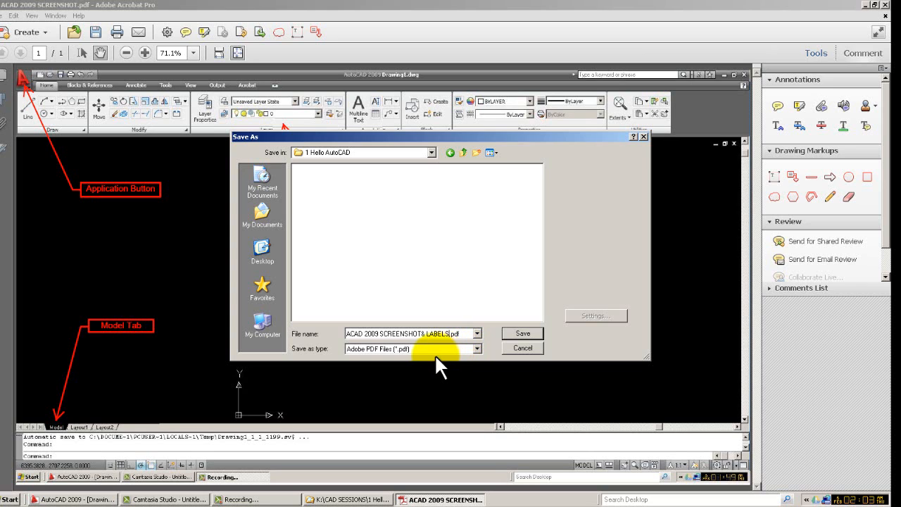
{"action": "left_click", "coordinate": [522, 331]}
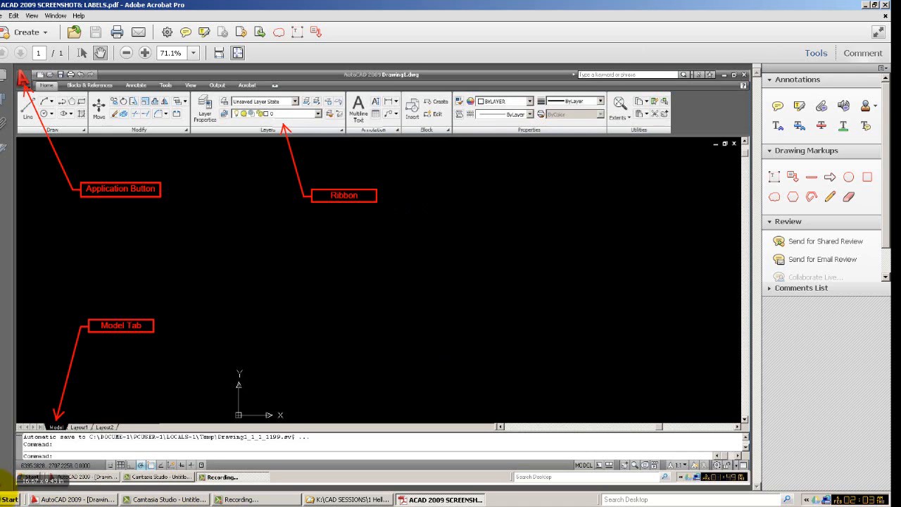
Step: Check the saved files and their full names in K:\CAD SESSIONS\1 Hello AutoCAD using Windows Explorer, and close its window
{"action": "right_click", "coordinate": [11, 498]}
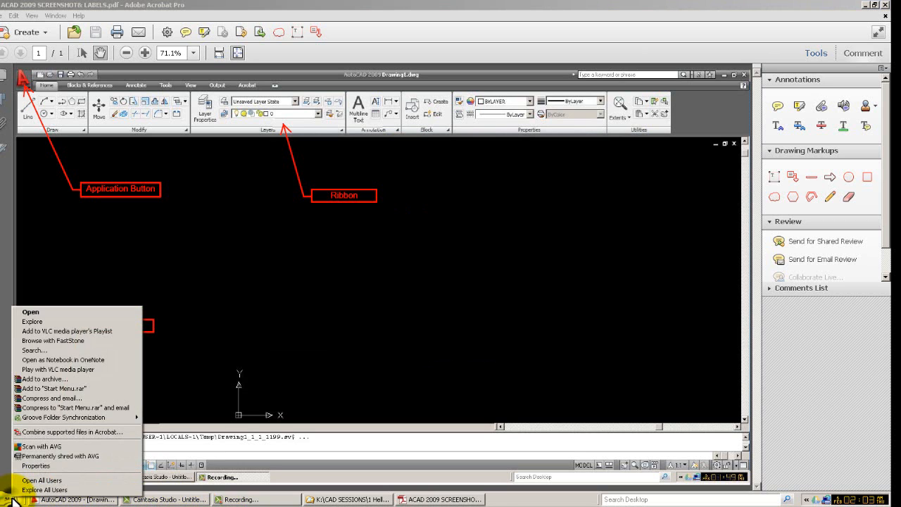
{"action": "left_click", "coordinate": [45, 321]}
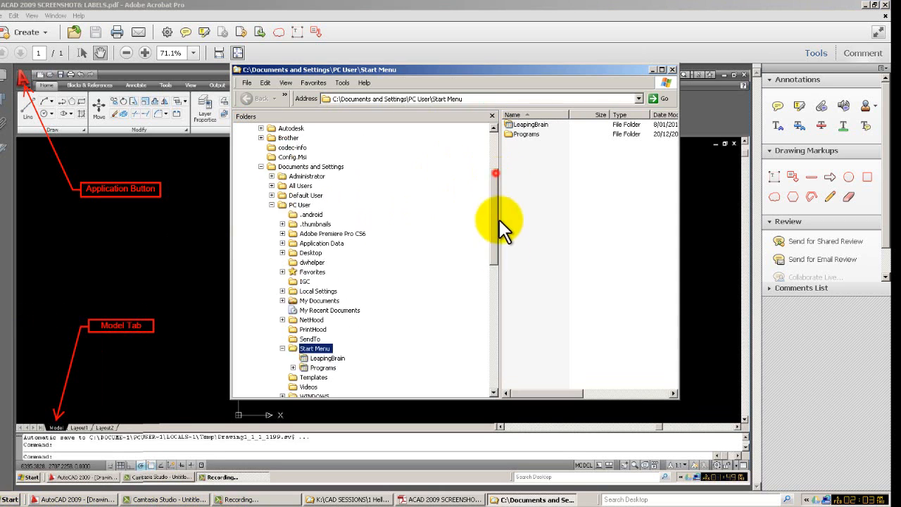
{"action": "left_click_drag", "start_coordinate": [499, 219], "coordinate": [521, 382]}
{"action": "left_click", "coordinate": [318, 272]}
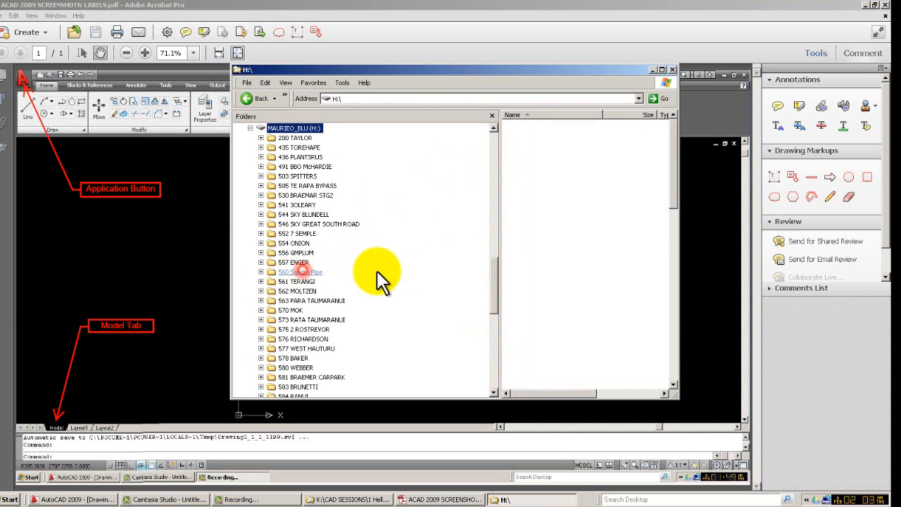
{"action": "left_click_drag", "start_coordinate": [493, 272], "coordinate": [512, 352]}
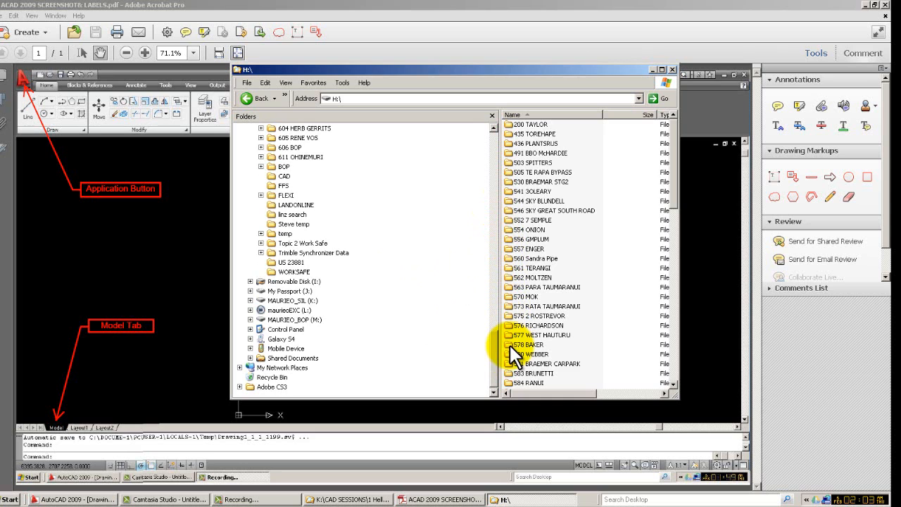
{"action": "left_click", "coordinate": [292, 301]}
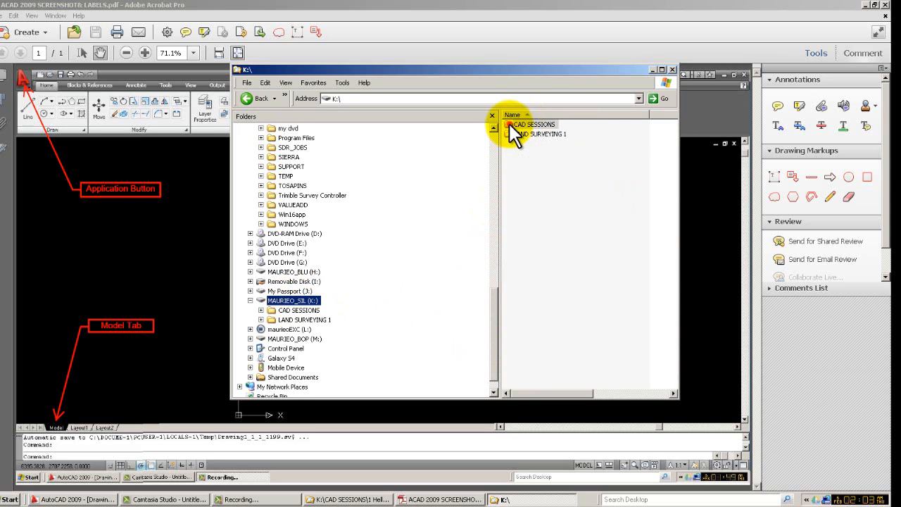
{"action": "double_click", "coordinate": [509, 123]}
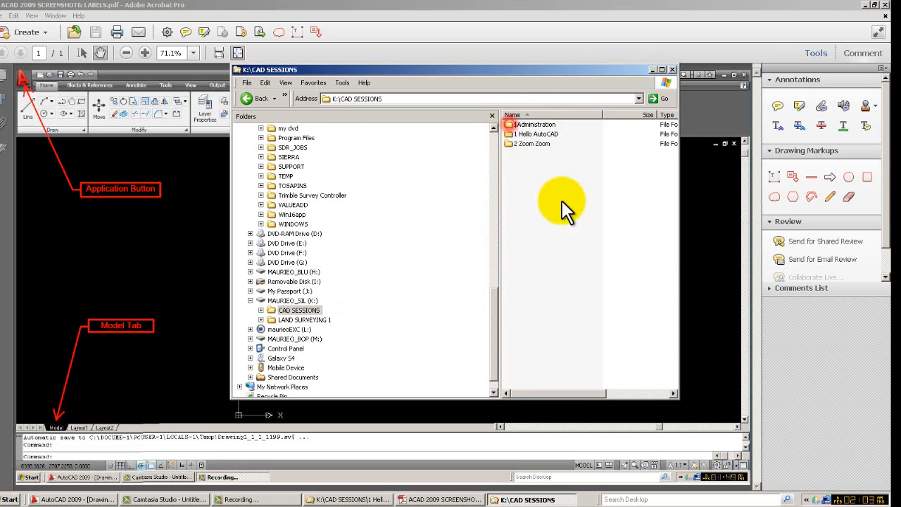
{"action": "double_click", "coordinate": [509, 134]}
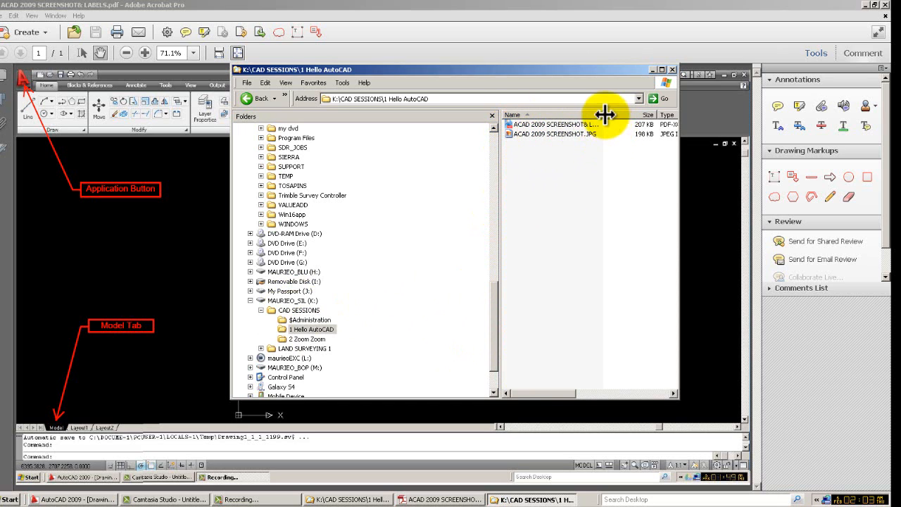
{"action": "left_click_drag", "start_coordinate": [599, 112], "coordinate": [637, 114]}
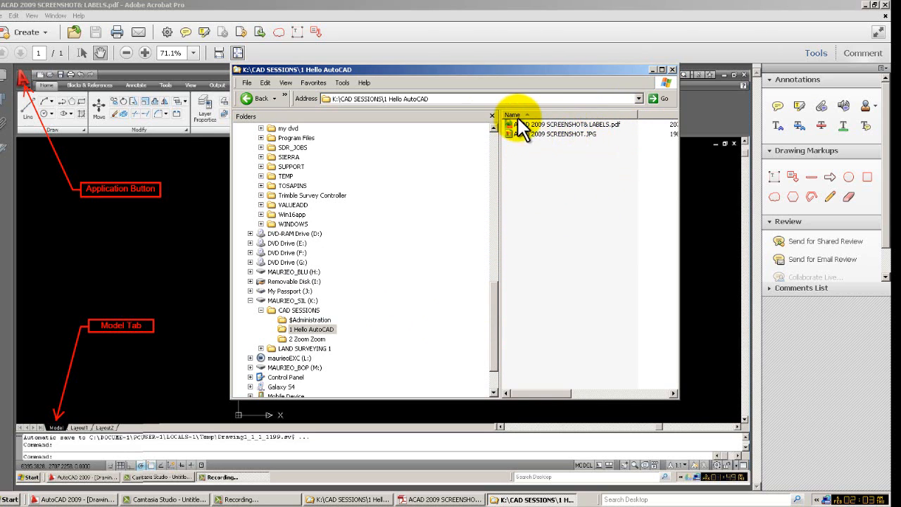
{"action": "left_click", "coordinate": [674, 69]}
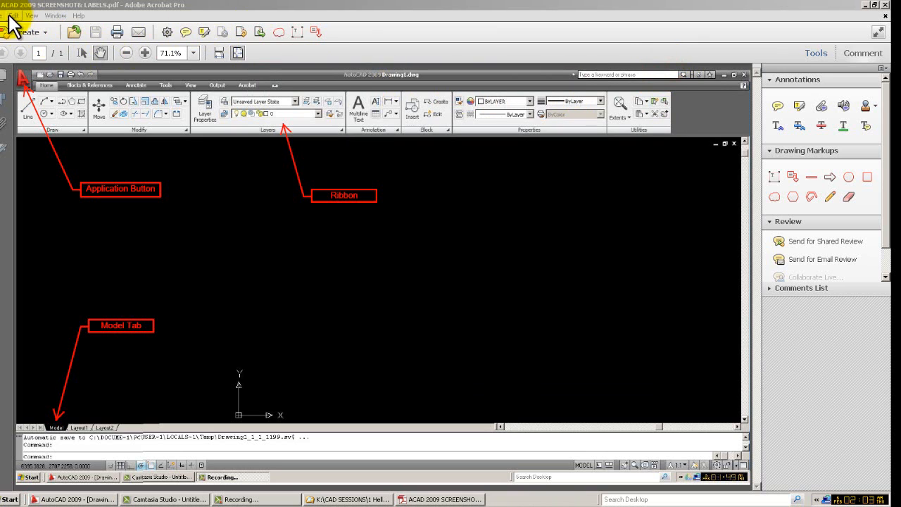
Step: Exit Adobe Acrobat to return to the AutoCAD drawing
{"action": "left_click", "coordinate": [4, 15]}
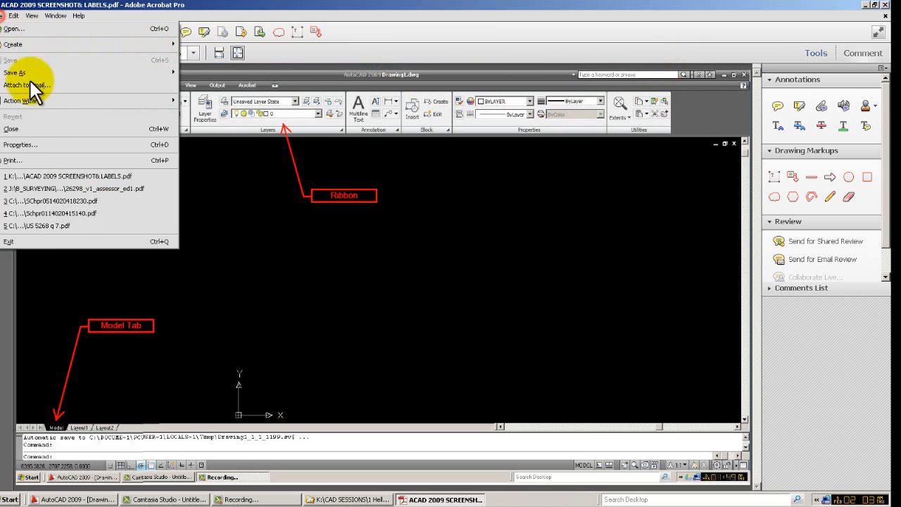
{"action": "left_click", "coordinate": [22, 246]}
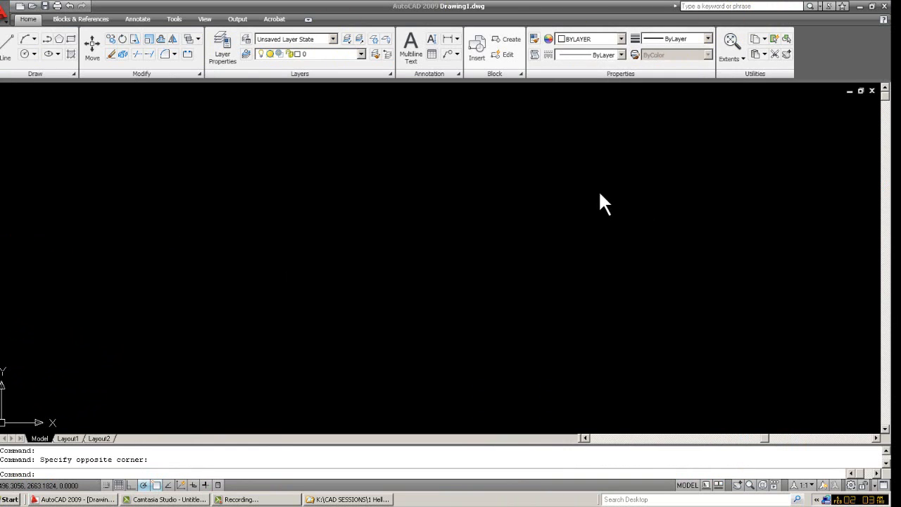